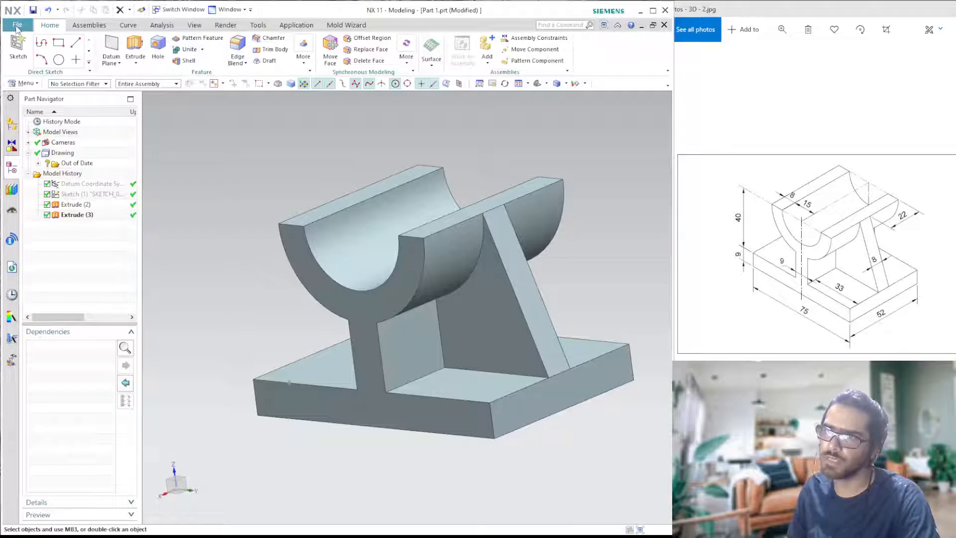
- Switch to the Drafting application and create a sheet from the A4 template, leaving the title block fields empty
click(17, 26)
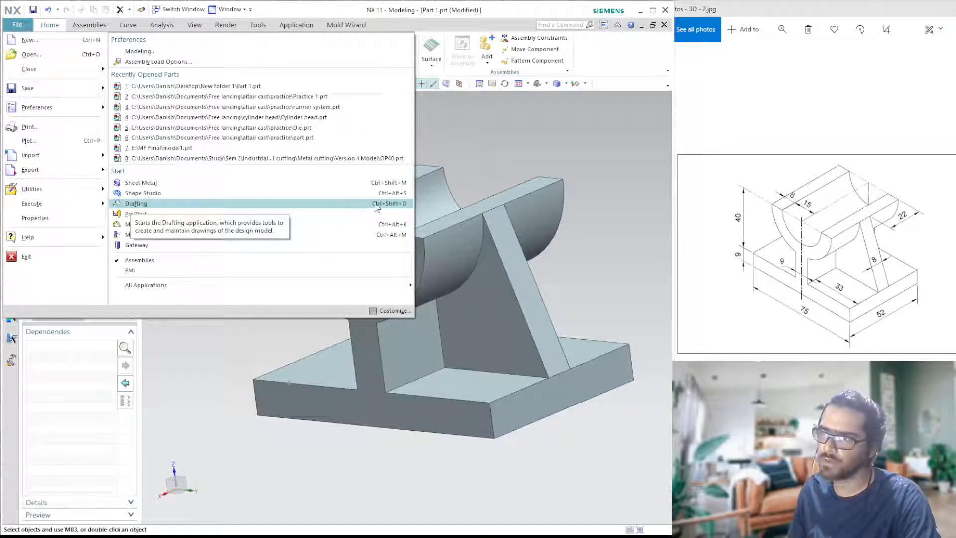
click(196, 205)
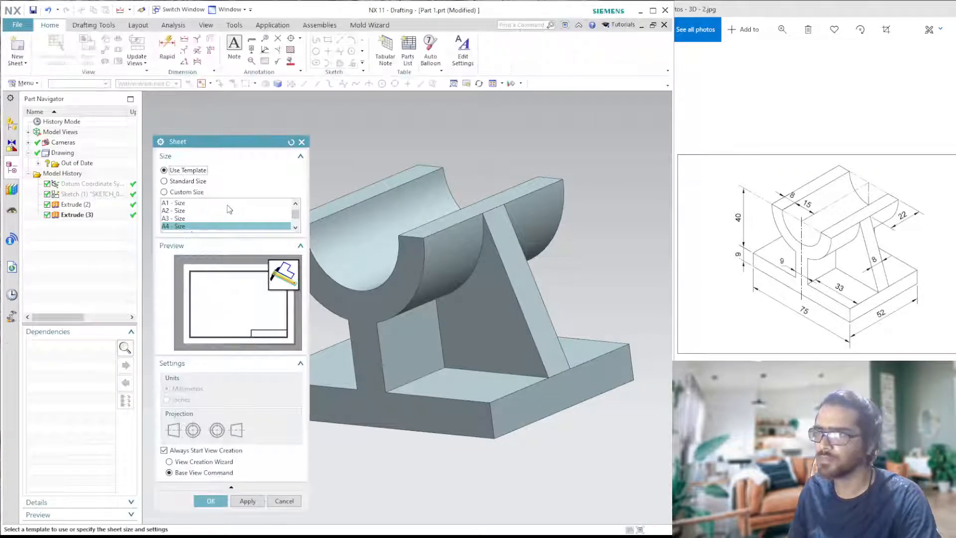
drag(228, 142, 228, 44)
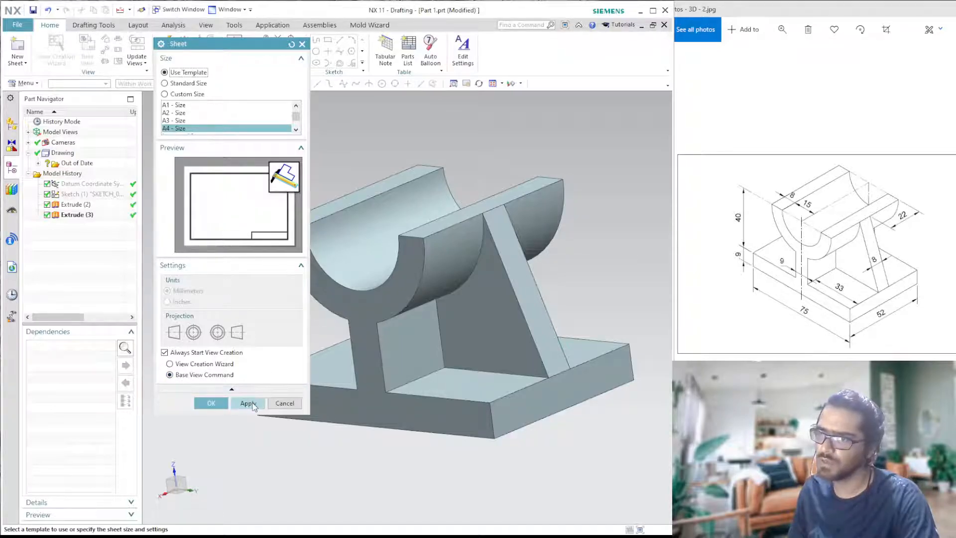
click(210, 402)
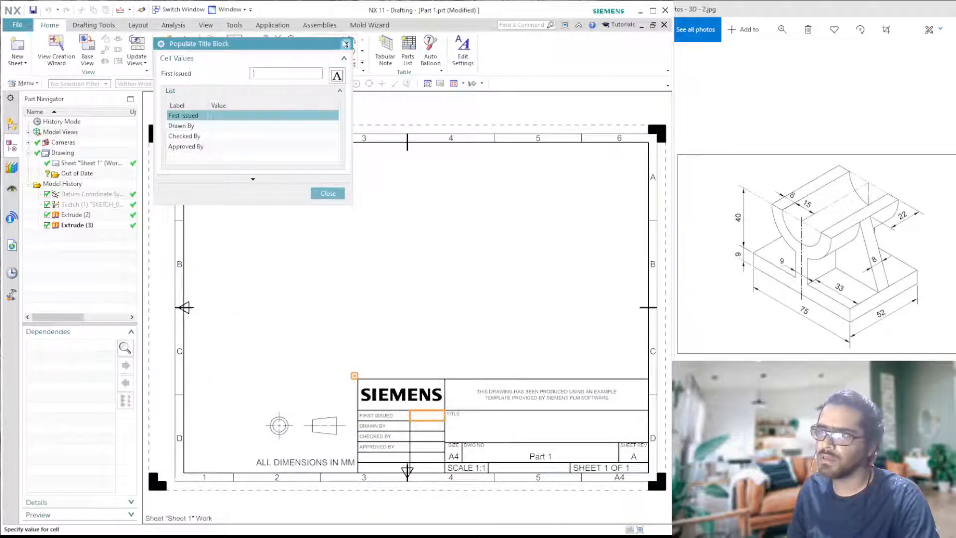
click(347, 44)
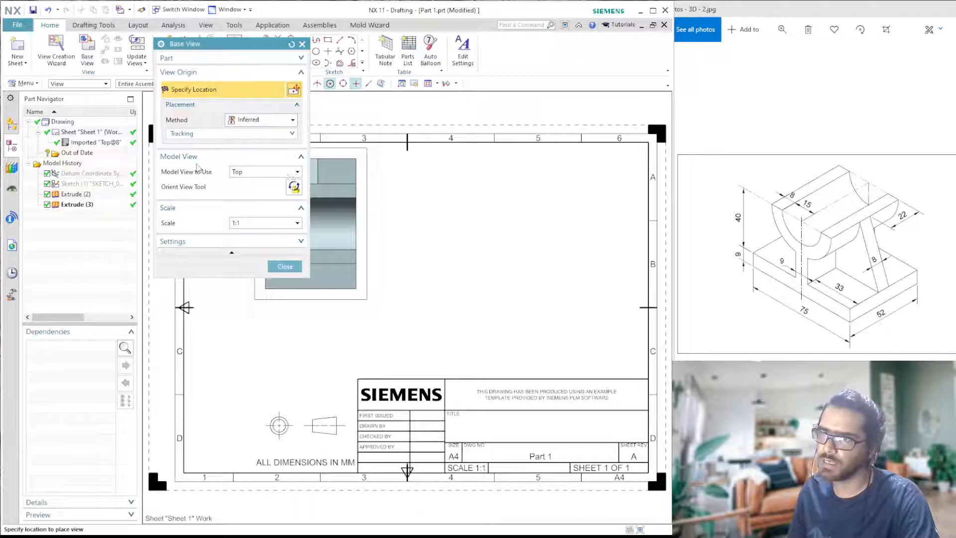
- Place the Right model view as the base view on the sheet, with an orthographic projected view to its right
click(277, 174)
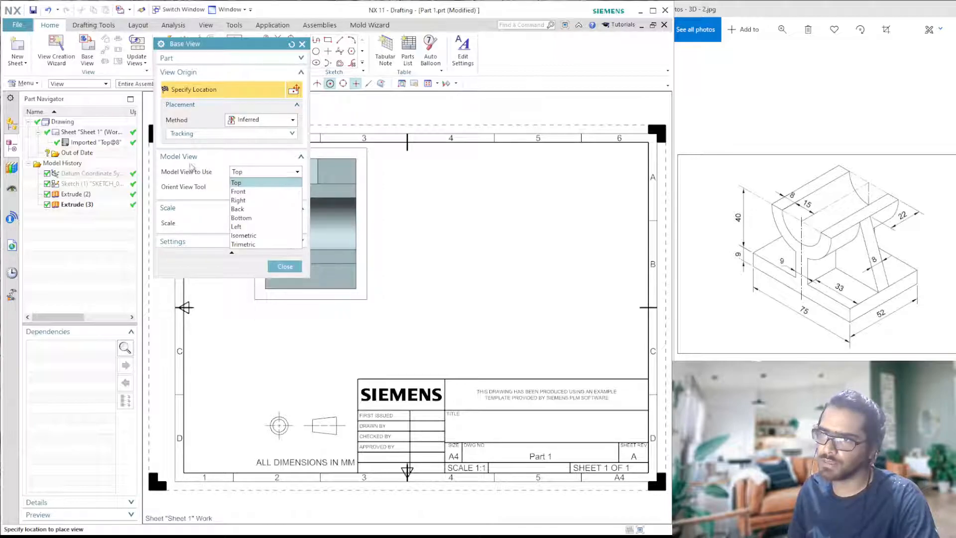
click(244, 201)
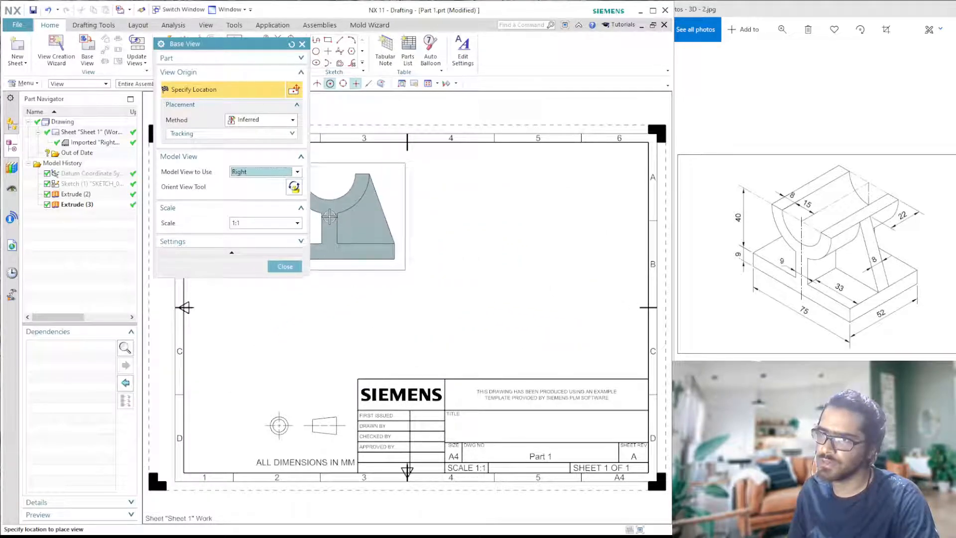
click(330, 217)
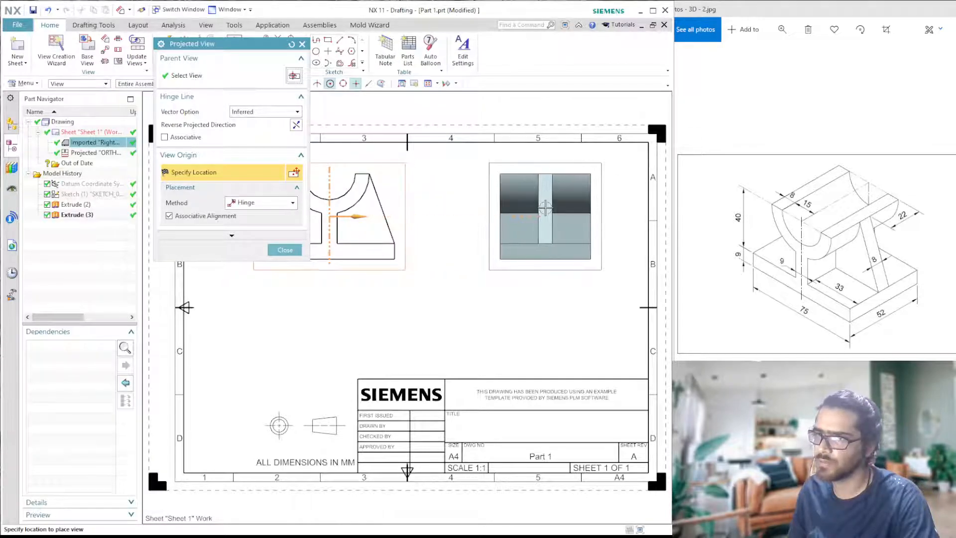
click(545, 207)
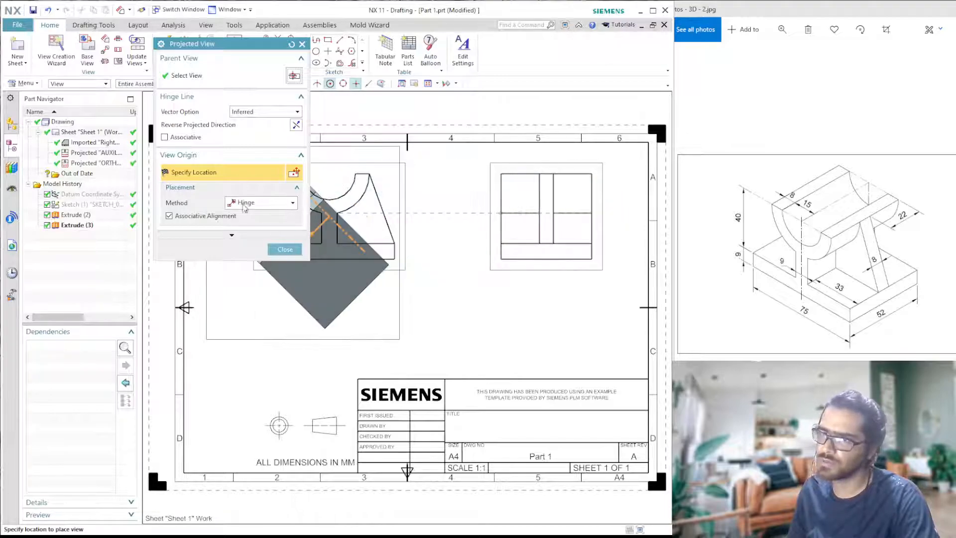
click(285, 249)
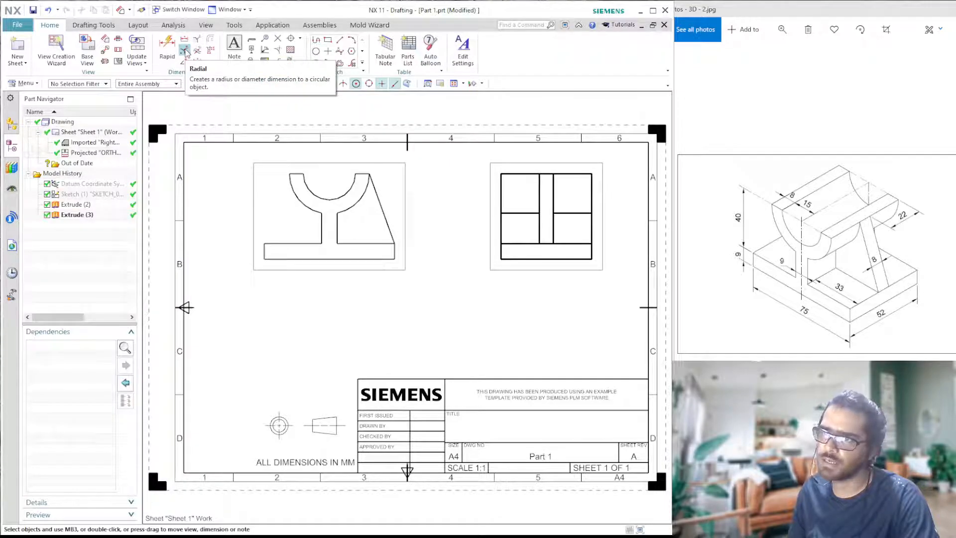
- Add a linear dimension for the base plate's full length, placed below the base view
click(185, 43)
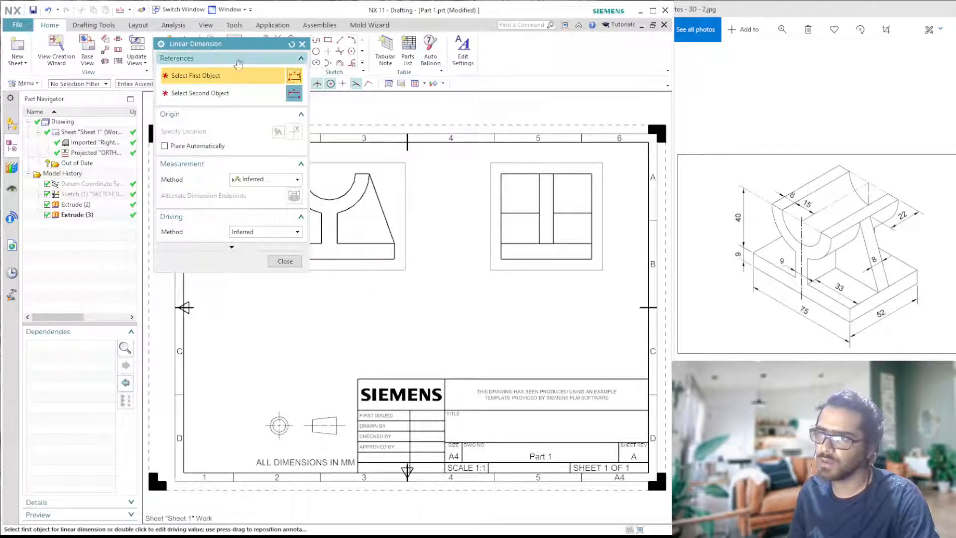
drag(239, 44, 152, 65)
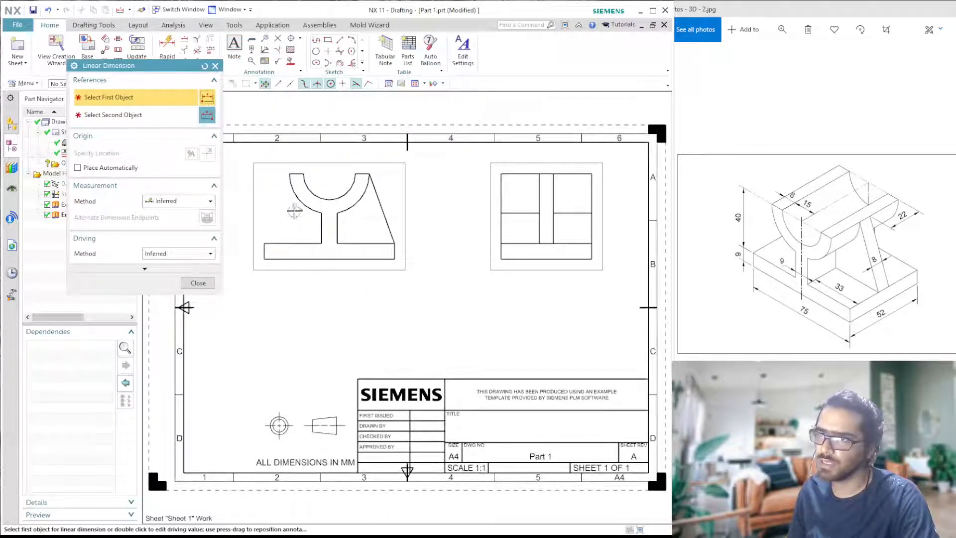
click(360, 258)
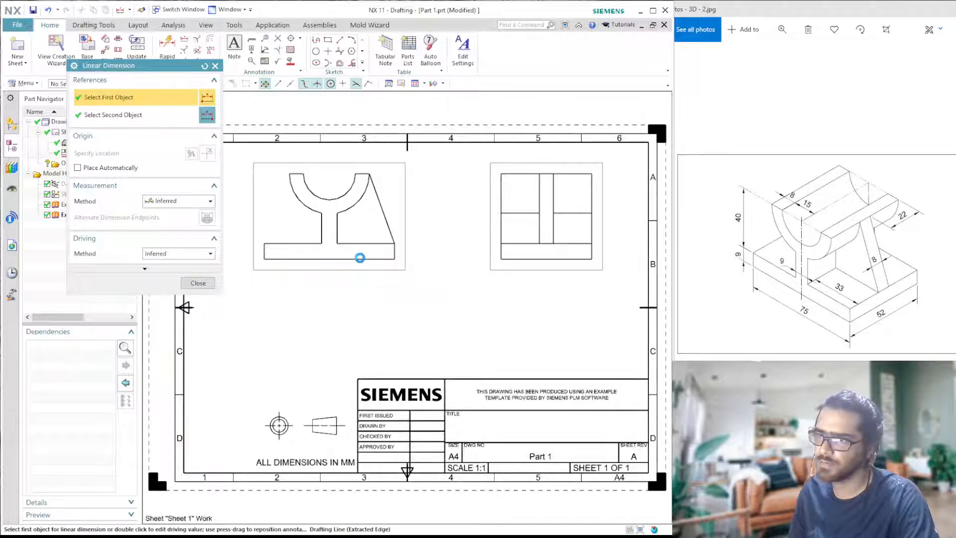
click(330, 278)
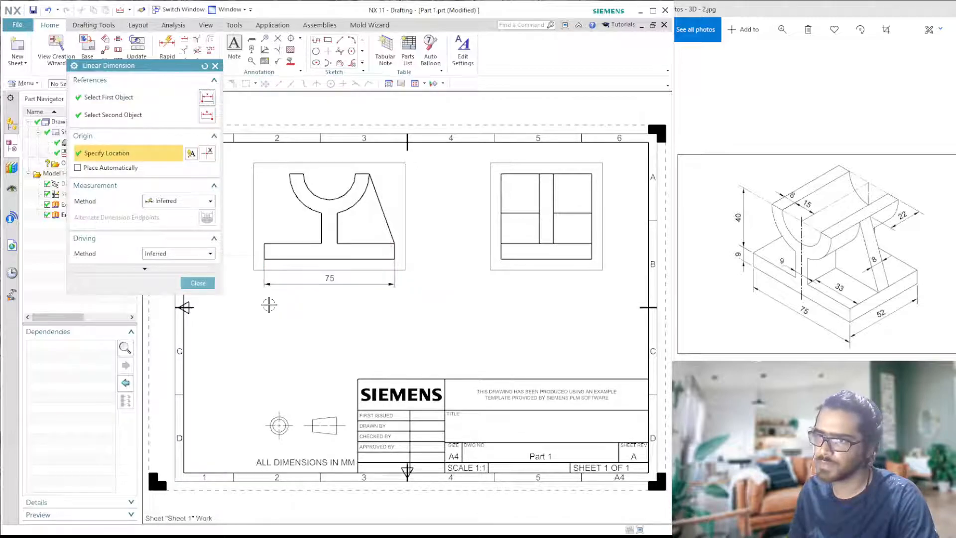
click(215, 67)
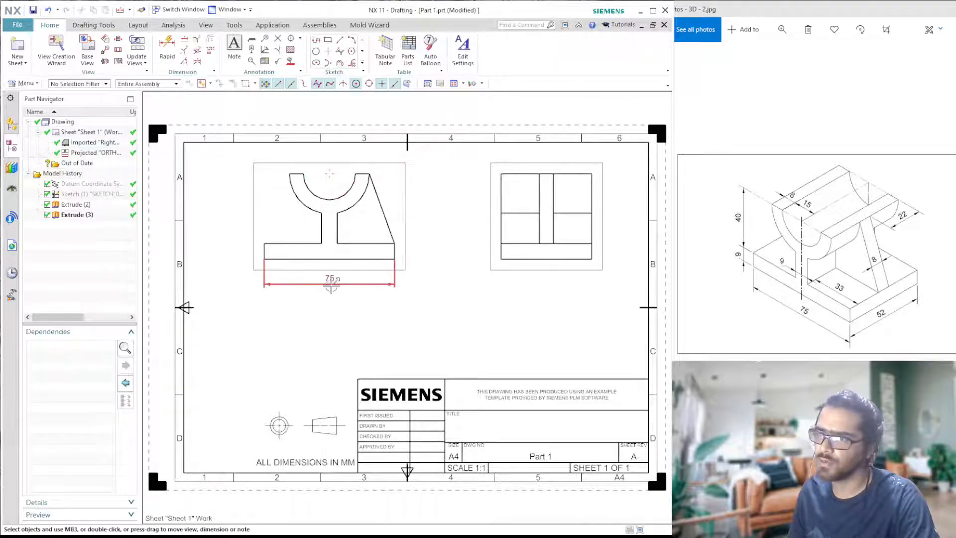
- Dimension the base plate's thickness at its left end in the base view
click(183, 40)
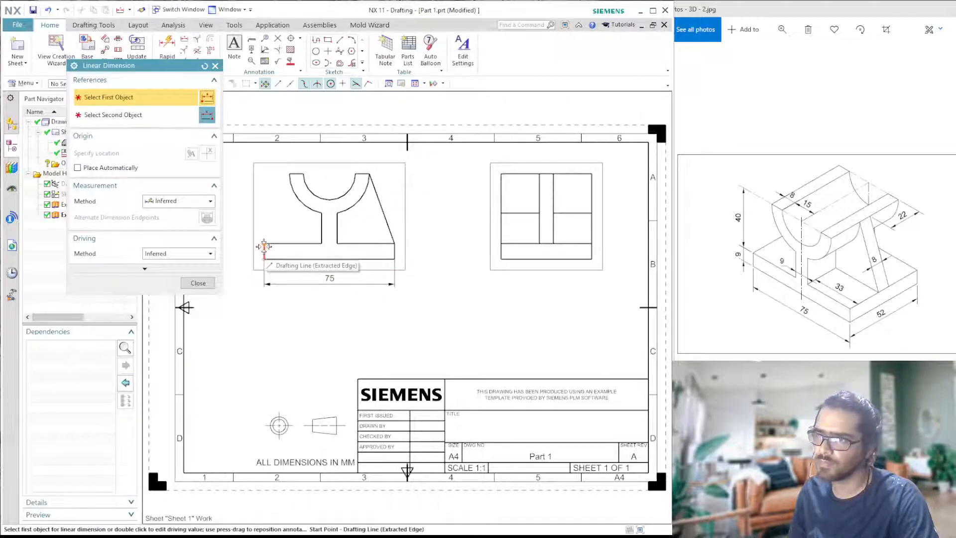
scroll(264, 246, up, 5)
click(267, 227)
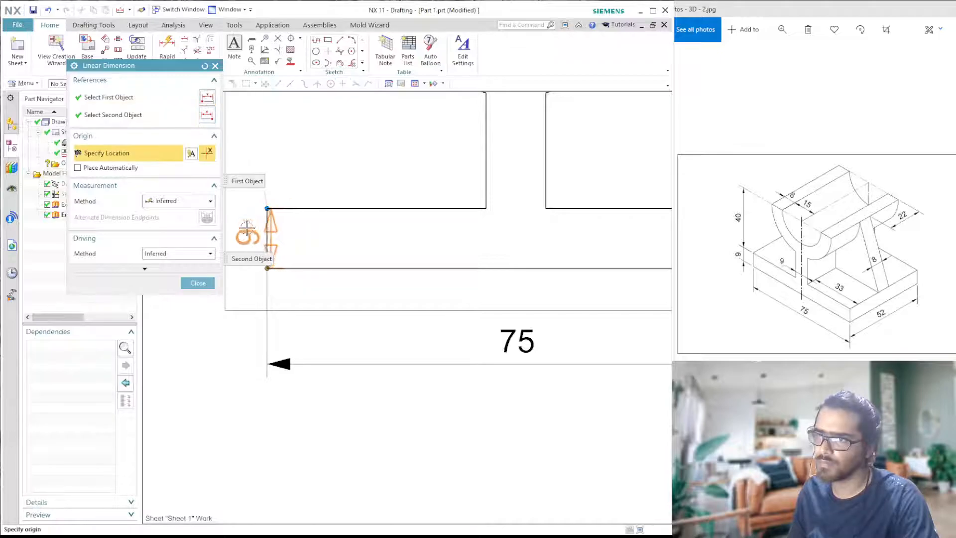
scroll(375, 180, down, 3)
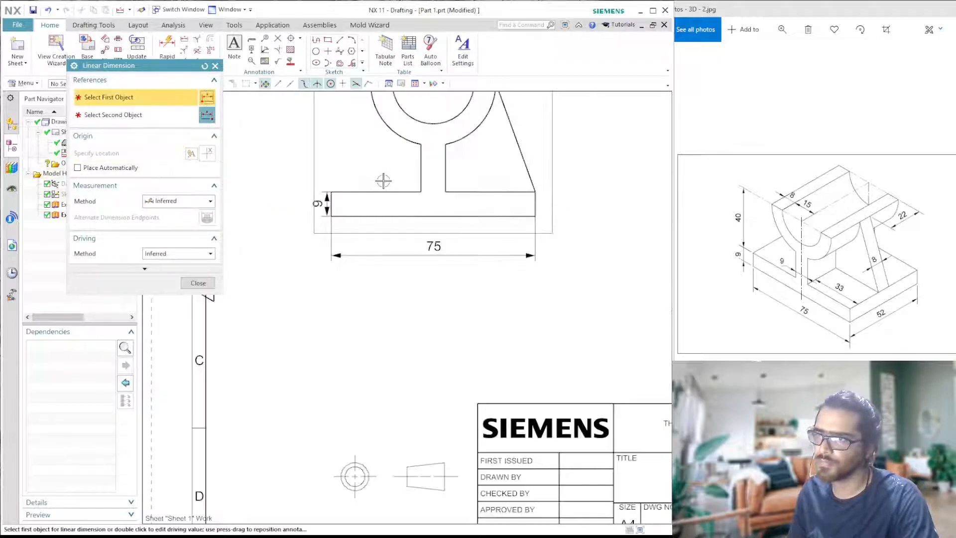
- Dimension the vertical web's thickness and the base plate's upper edge from the web to the plate's right end
scroll(235, 269, up, 1)
click(403, 169)
click(424, 172)
click(382, 168)
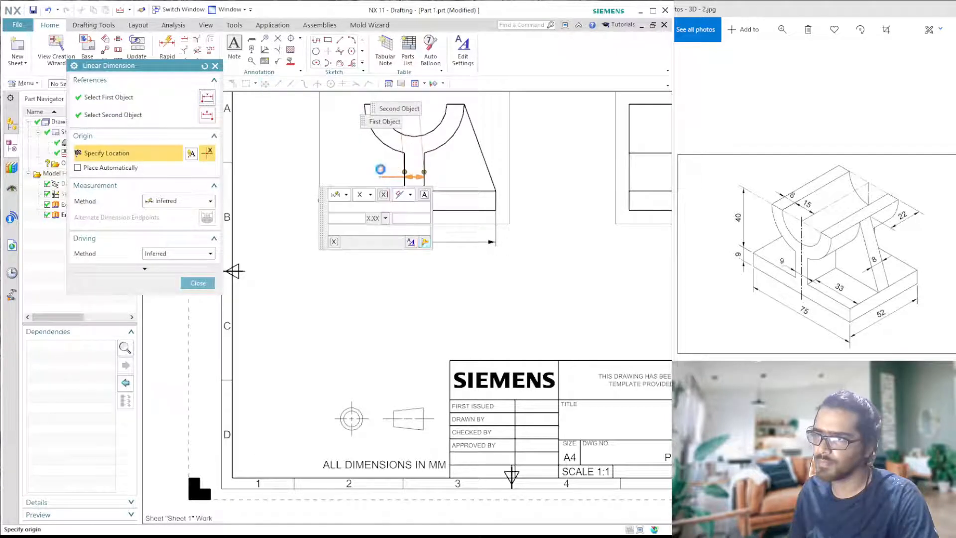
click(457, 192)
click(455, 172)
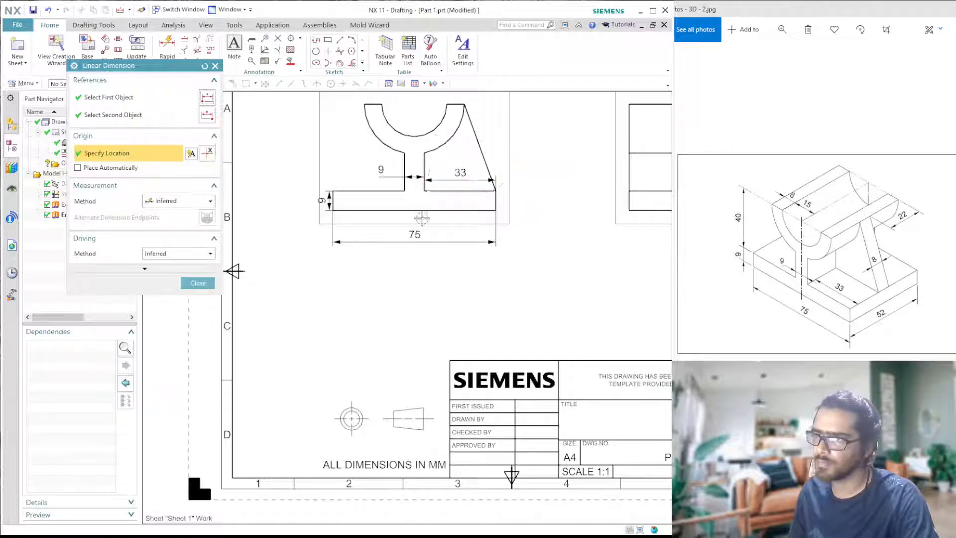
- Dimension the wall thickness across the left upper end of the semicircular cradle, placing the dimension above it
scroll(498, 200, down, 3)
scroll(561, 201, up, 2)
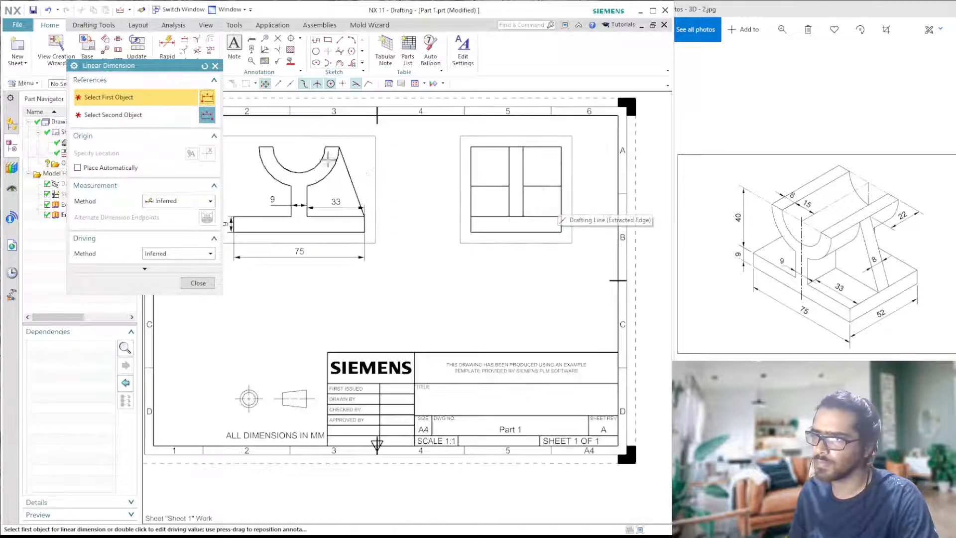
scroll(448, 189, down, 3)
scroll(377, 165, up, 6)
scroll(377, 164, up, 1)
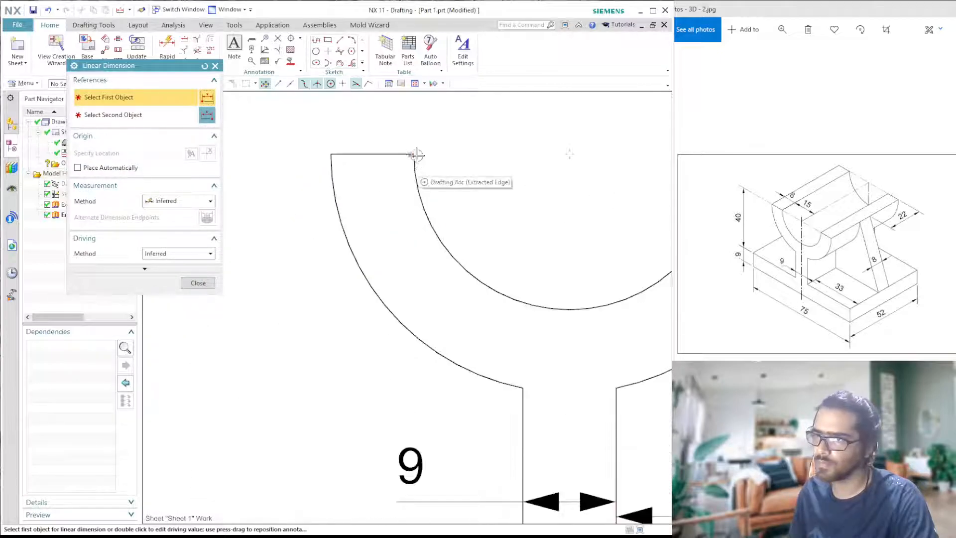
click(416, 154)
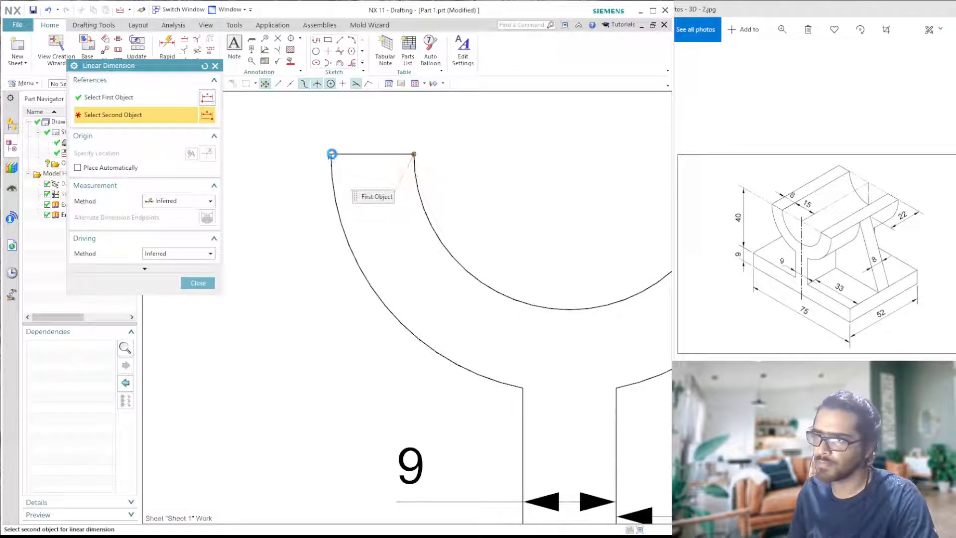
click(331, 154)
click(380, 142)
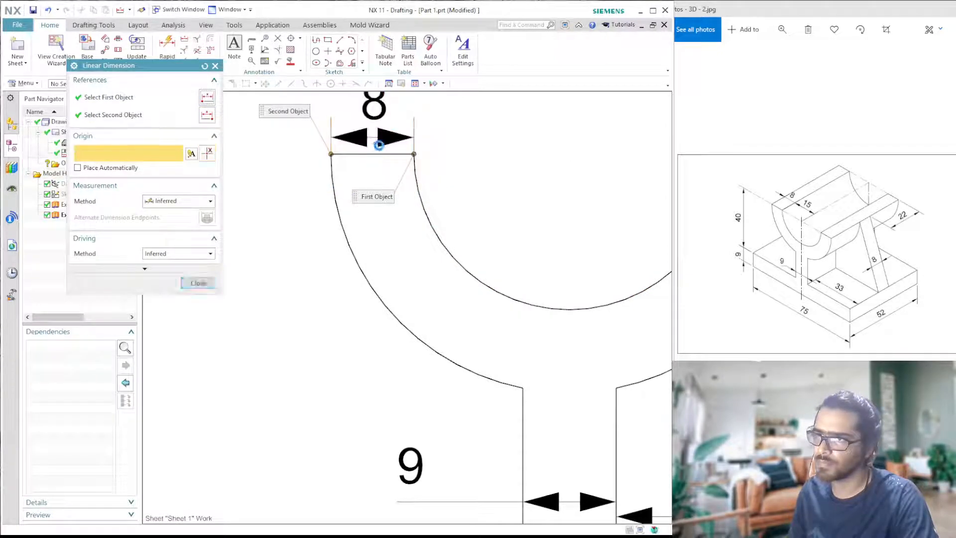
- Dimension the support rib's thickness between its two vertical edges, placing the dimension above the projected view
scroll(543, 239, down, 9)
scroll(542, 239, up, 5)
scroll(593, 230, down, 4)
scroll(613, 196, up, 3)
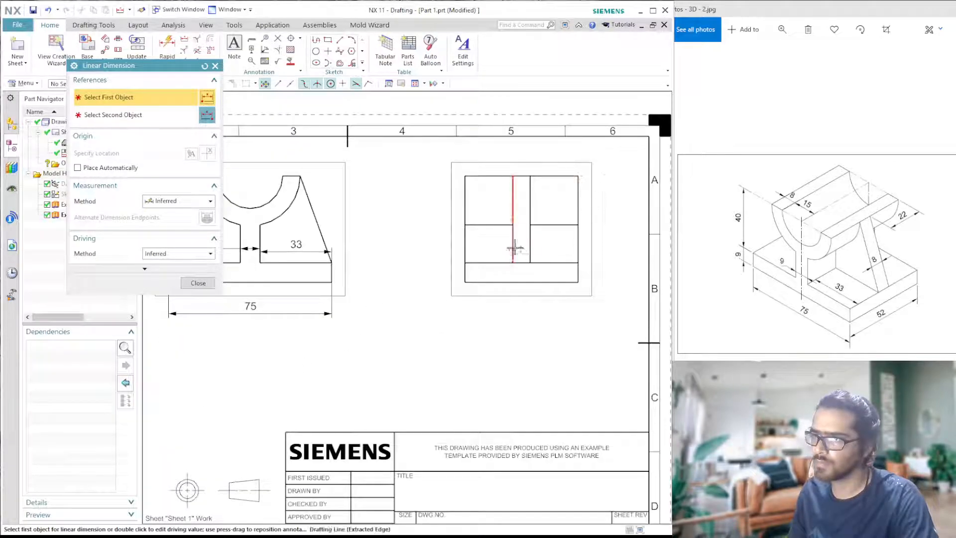
click(531, 199)
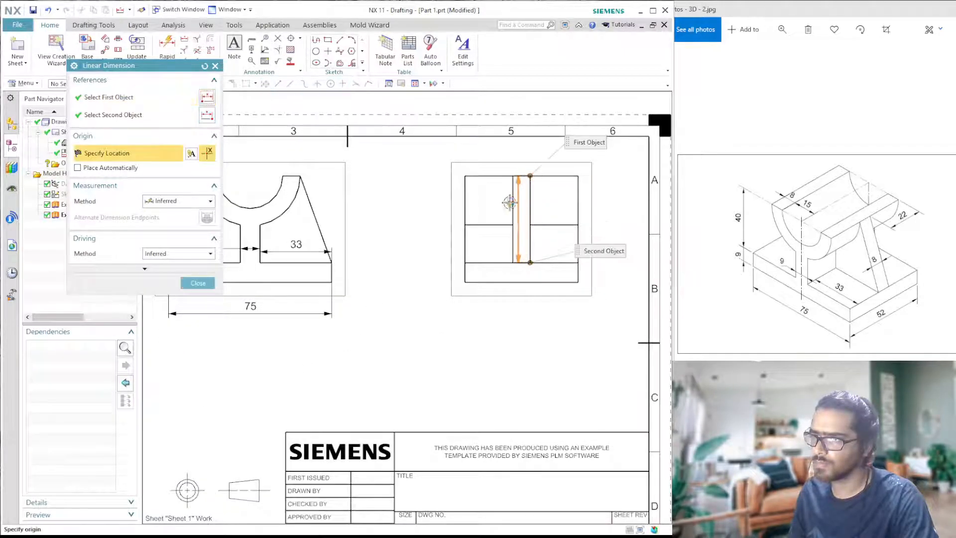
click(512, 204)
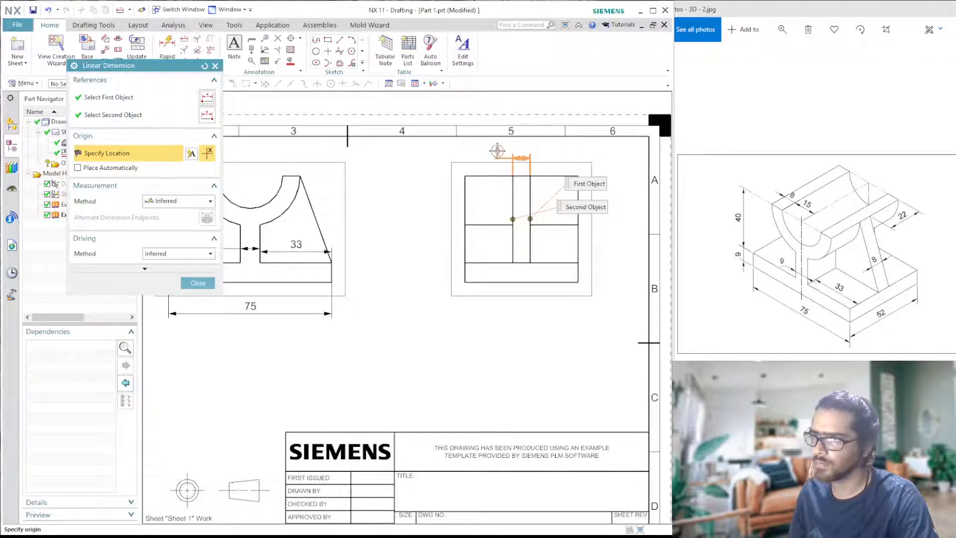
click(497, 150)
- Dimension the horizontal distance from the rib's right edge to the part's right side, above the projected view
scroll(581, 202, up, 2)
scroll(581, 202, up, 1)
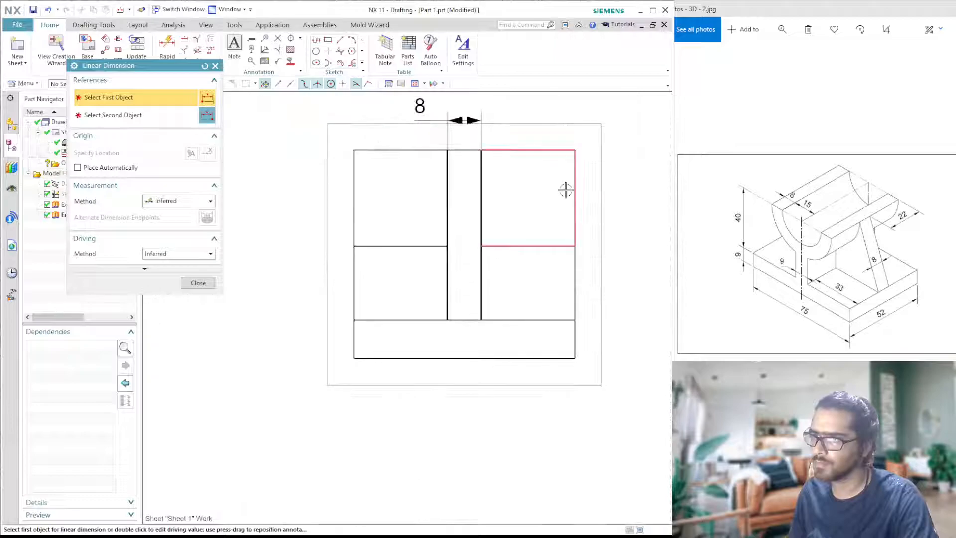
click(575, 275)
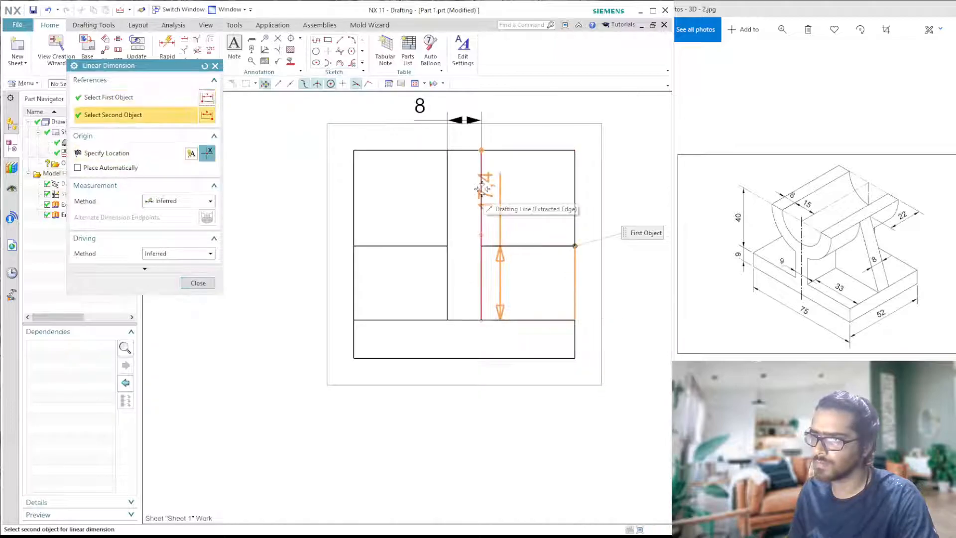
click(481, 149)
click(531, 114)
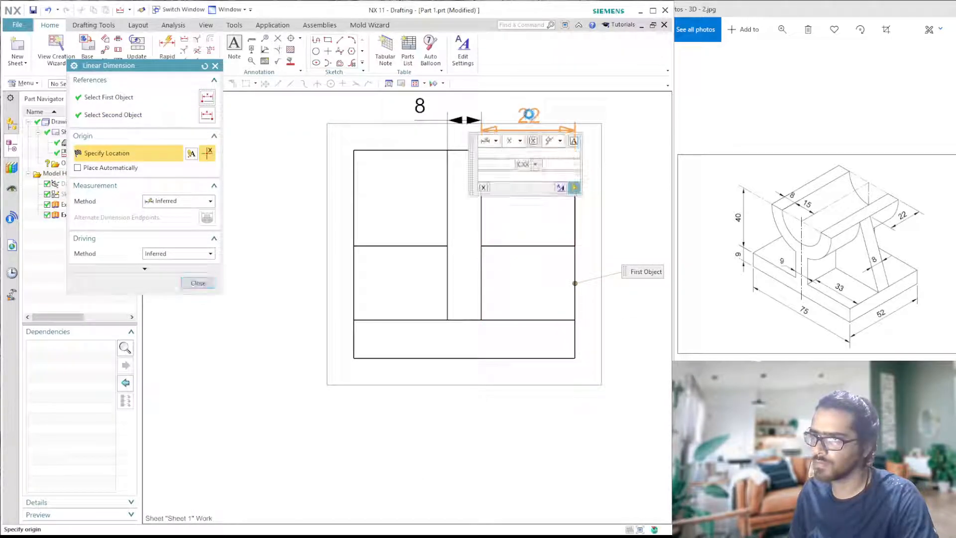
- Dimension the base plate's full width below the projected view and finish linear dimensioning
click(493, 357)
click(456, 398)
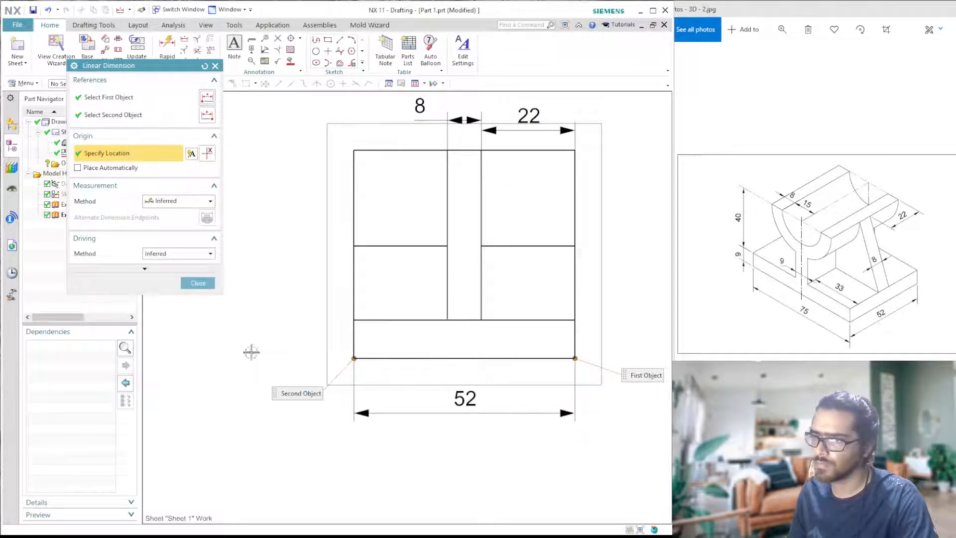
click(198, 282)
scroll(404, 261, down, 4)
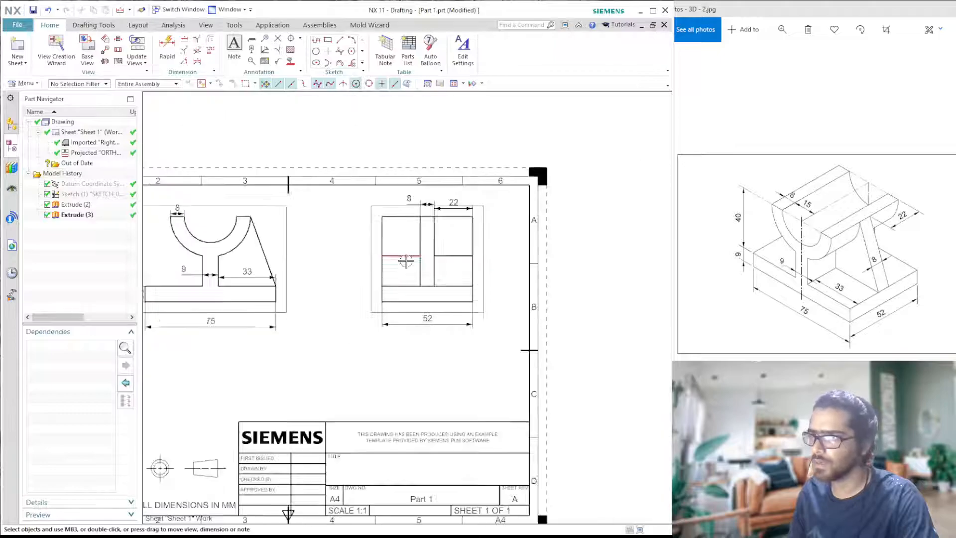
scroll(335, 290, down, 5)
scroll(239, 298, up, 5)
scroll(332, 286, down, 2)
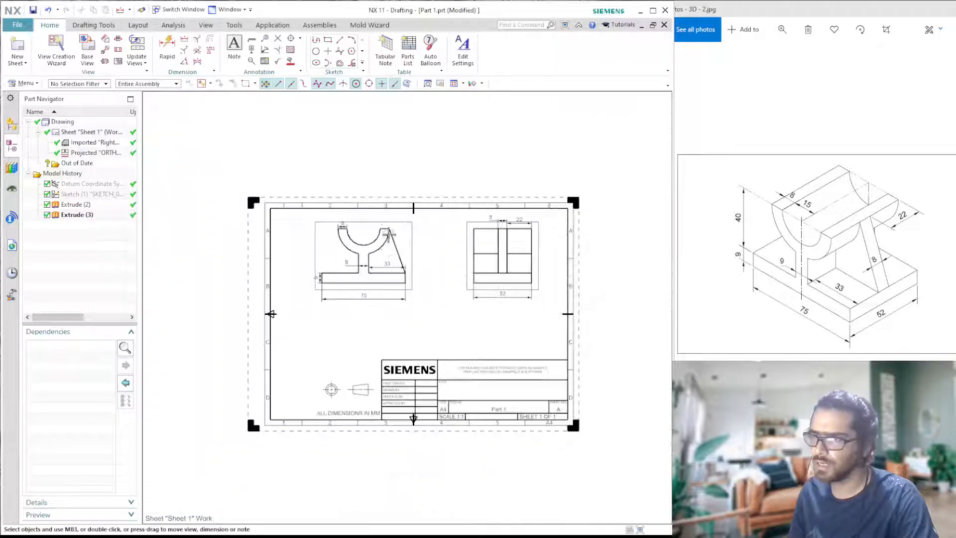
scroll(390, 222, up, 2)
scroll(367, 249, up, 1)
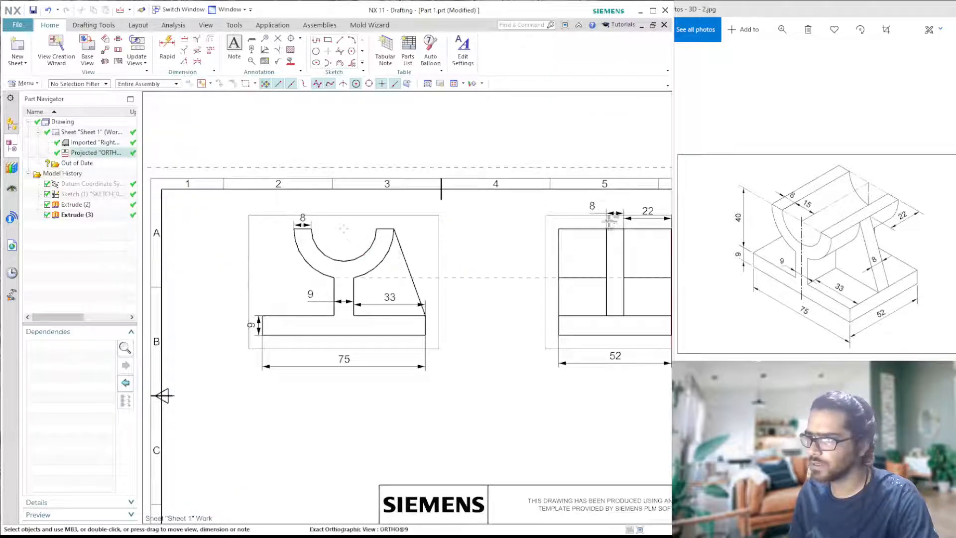
scroll(496, 253, down, 4)
scroll(457, 286, up, 4)
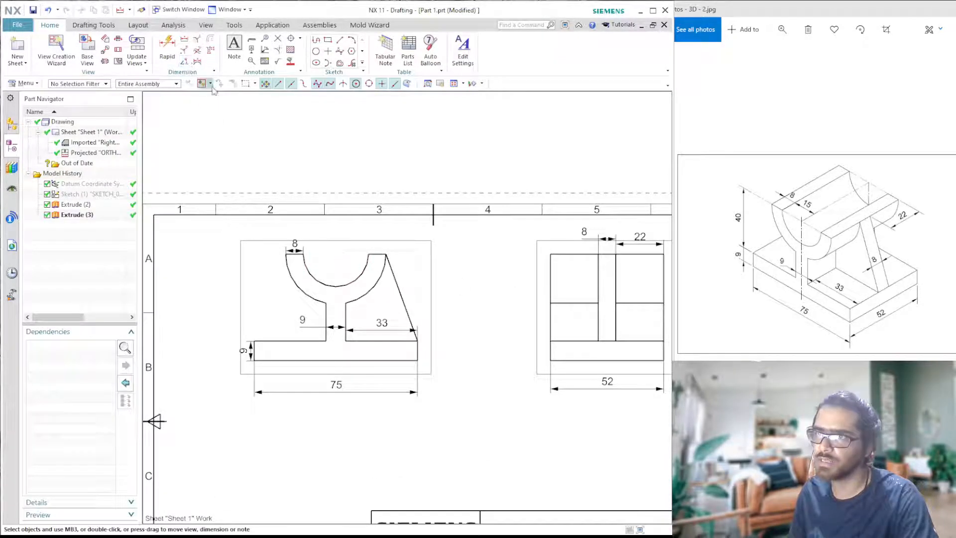
- Apply a radial dimension to the cradle's inner arc in the front view, positioning its text above the cradle
click(185, 51)
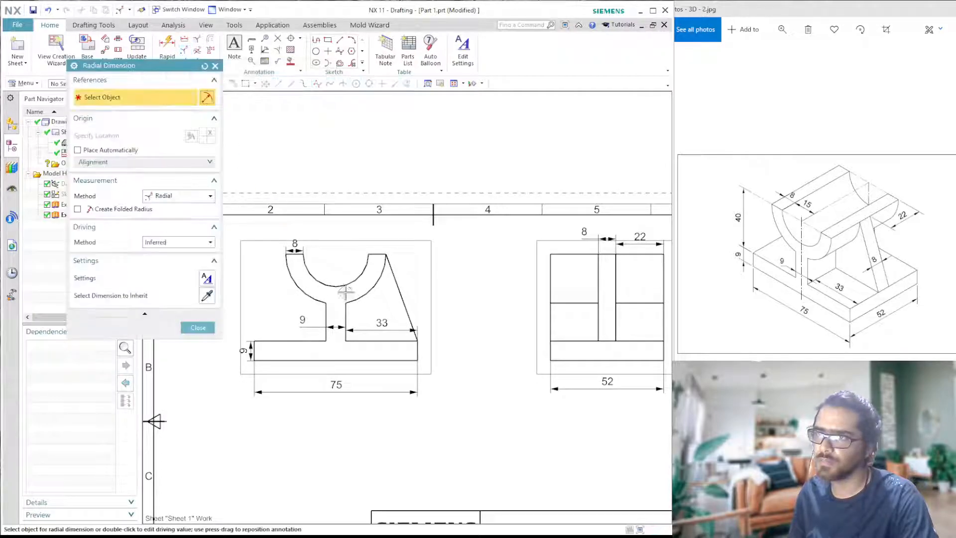
scroll(324, 277, up, 3)
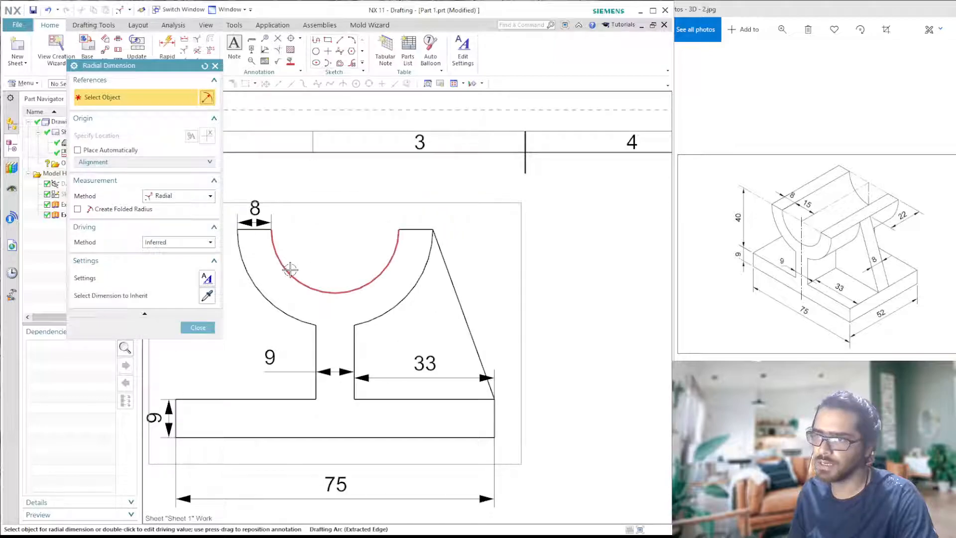
click(288, 270)
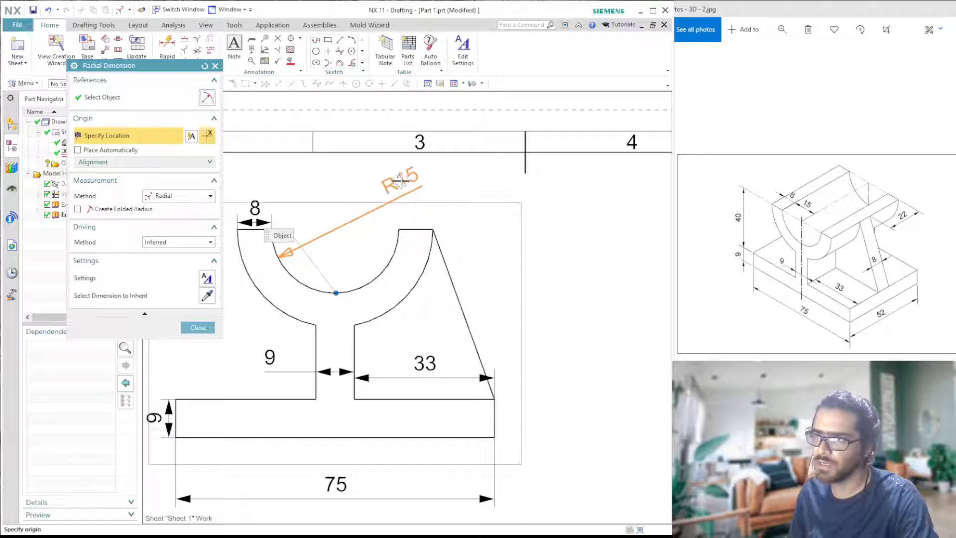
click(396, 184)
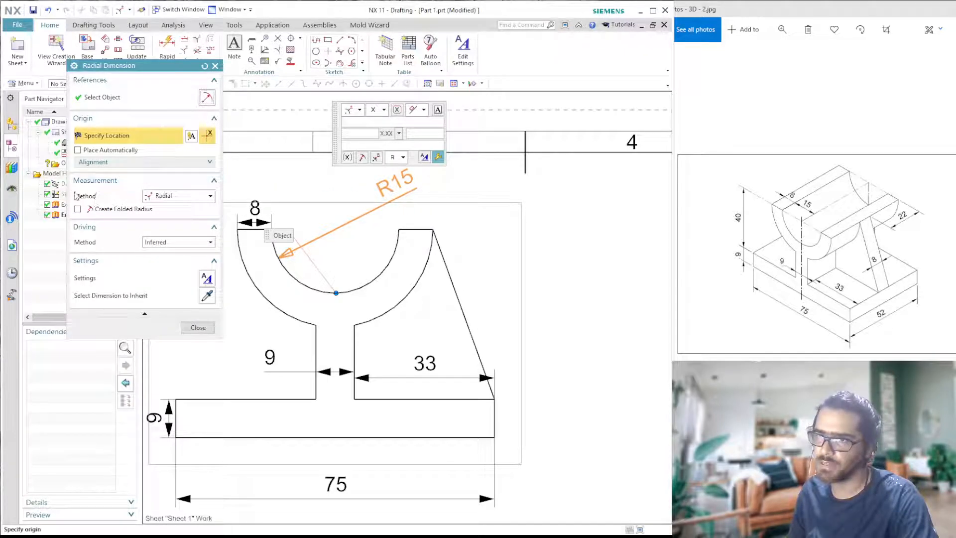
- Try the diametral measurement method on the cradle's inner arc dimension
click(204, 197)
click(172, 229)
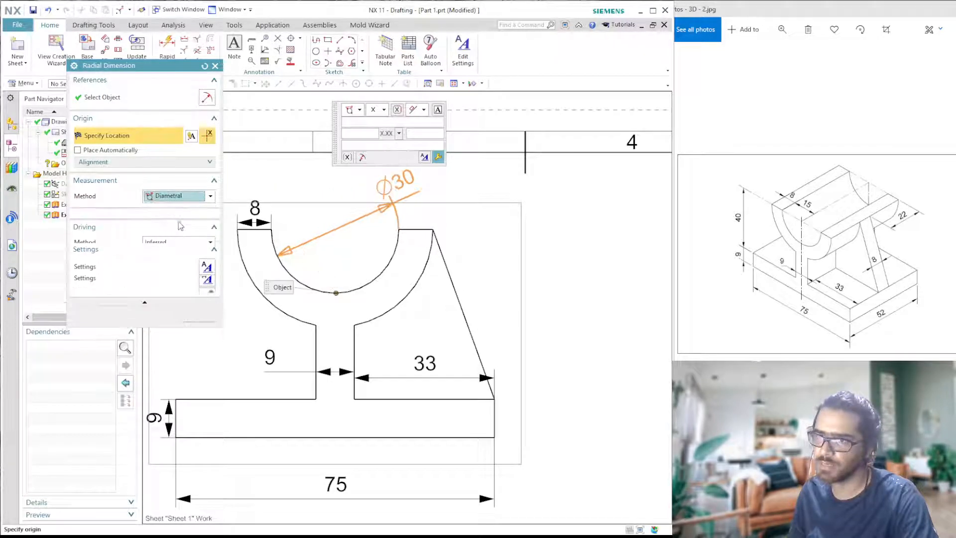
click(362, 183)
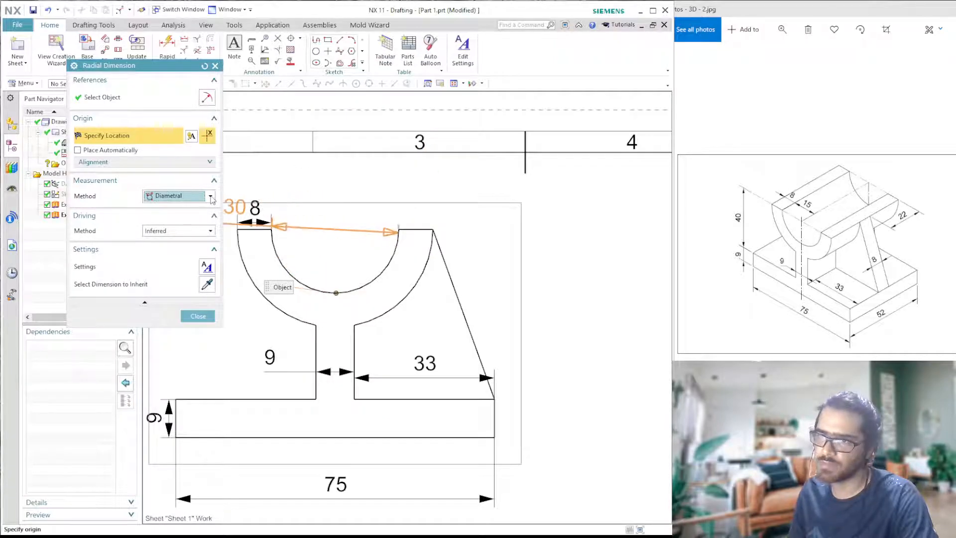
- Set the arc dimension's measurement method to Radial, place it above the cradle, and finish radial dimensioning
click(152, 196)
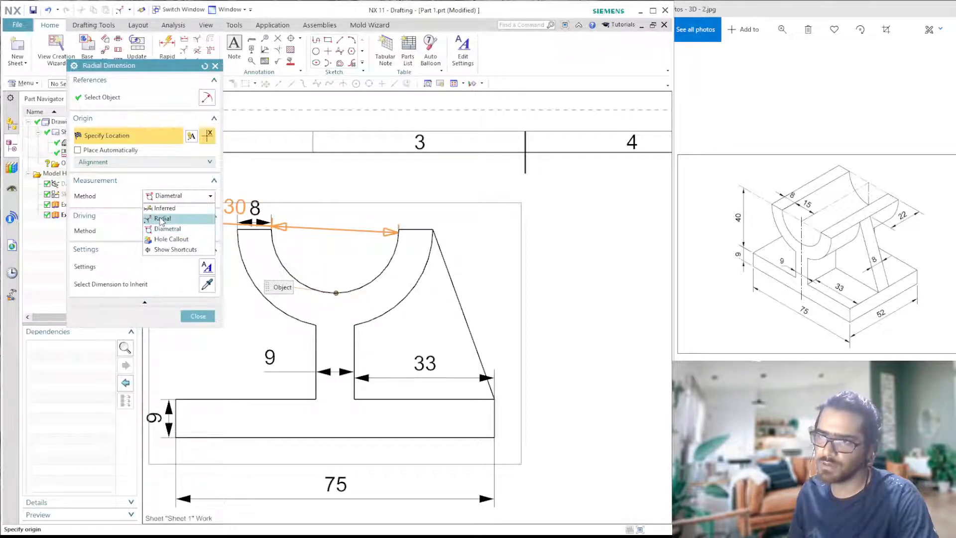
click(160, 219)
click(383, 171)
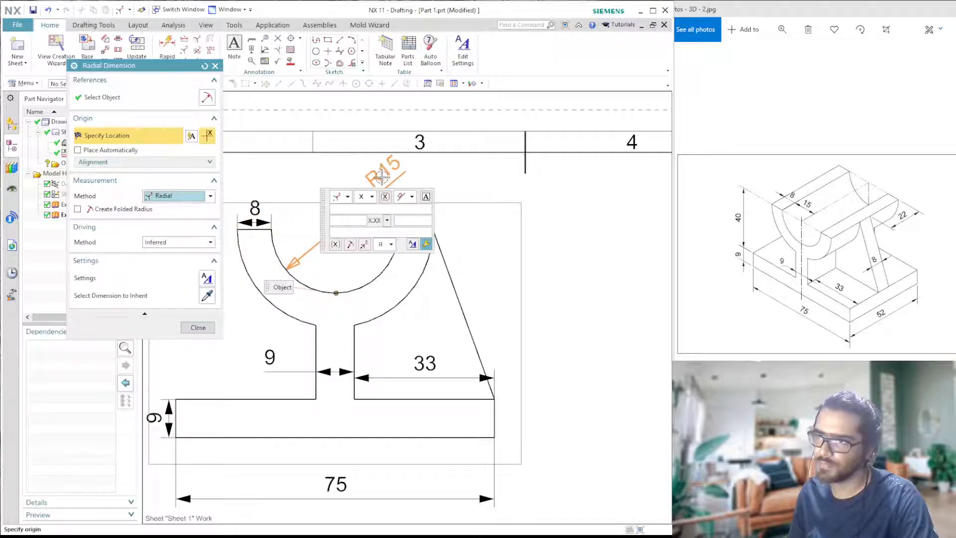
click(208, 323)
- Give the base plate's overall length dimension below the front view an equal bilateral tolerance of 1
scroll(372, 197, down, 5)
scroll(452, 290, up, 3)
scroll(429, 278, down, 6)
scroll(405, 242, up, 4)
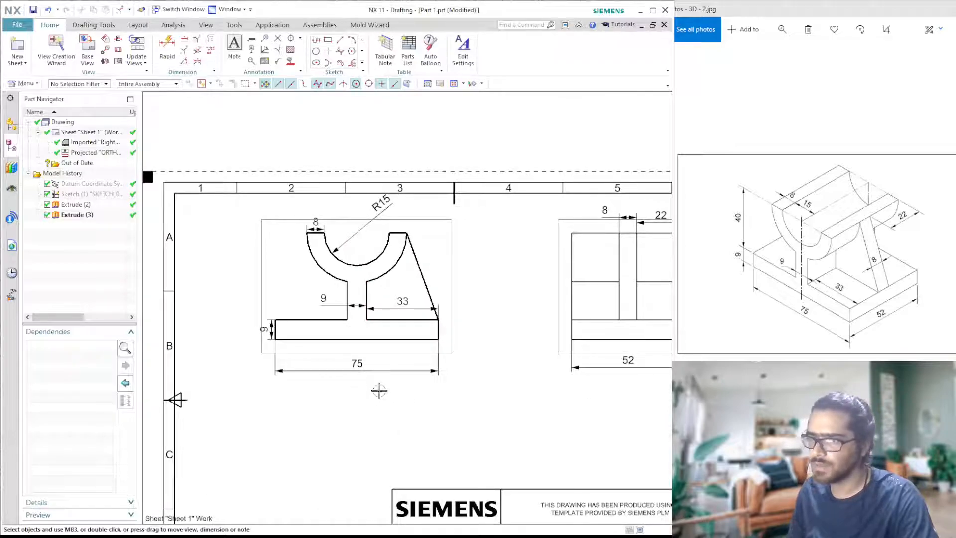
scroll(351, 314, up, 2)
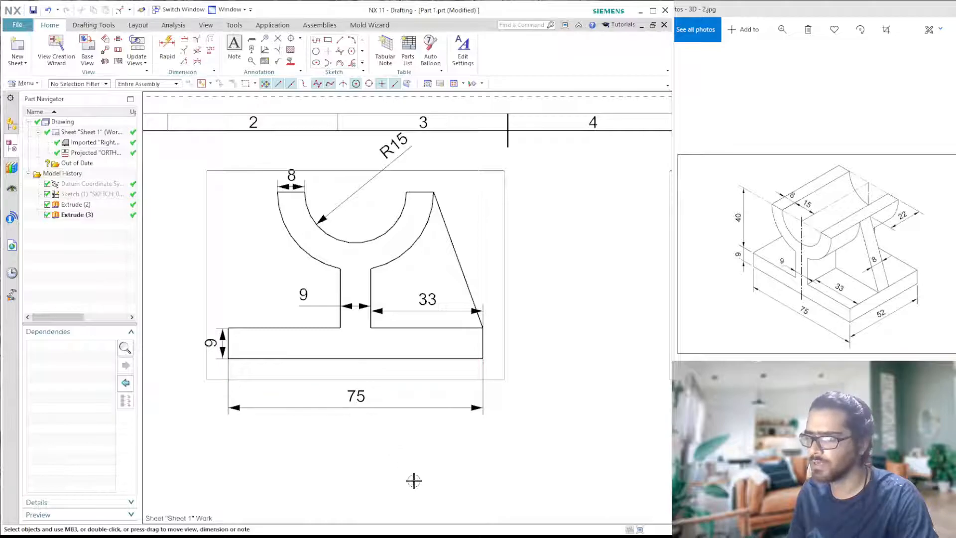
double_click(367, 397)
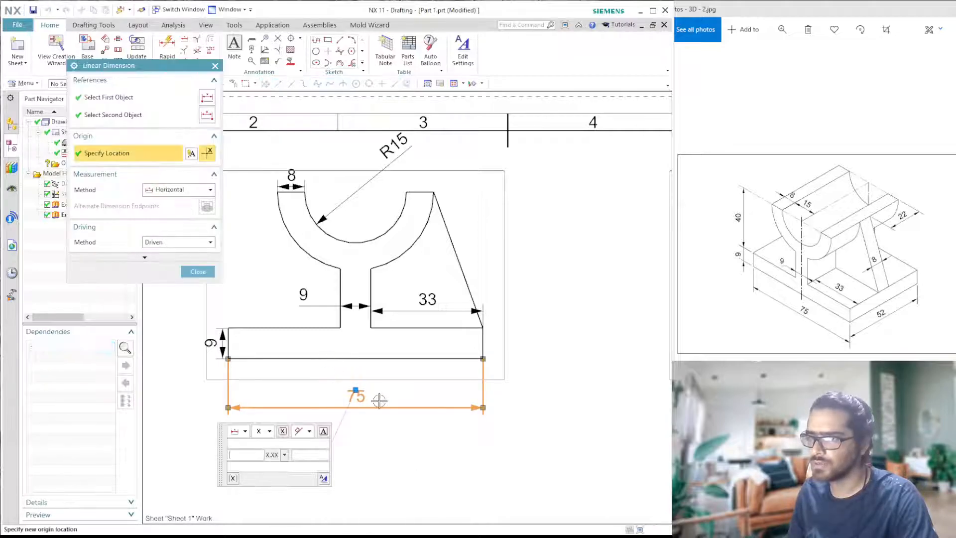
mouse_move(223, 444)
mouse_down()
mouse_move(251, 254)
mouse_move(243, 252)
mouse_up()
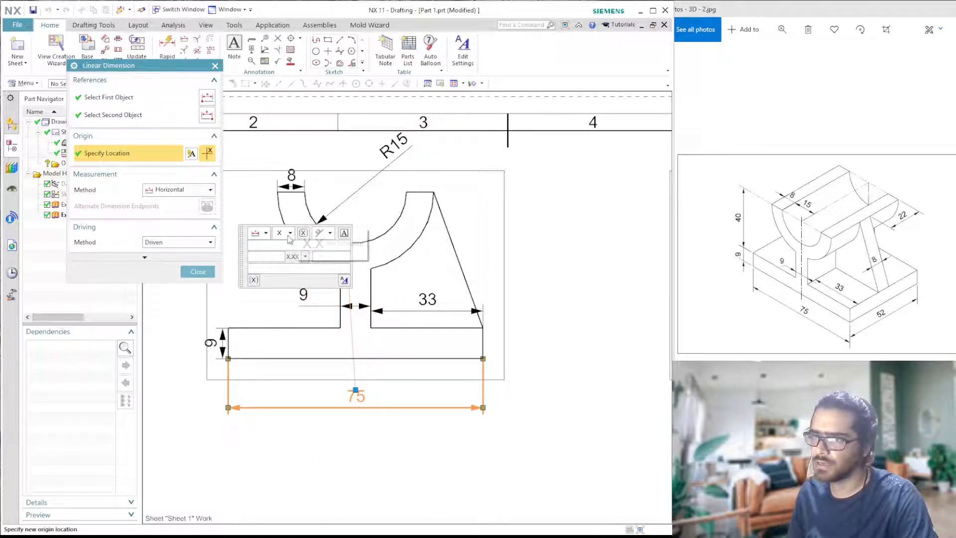
click(295, 256)
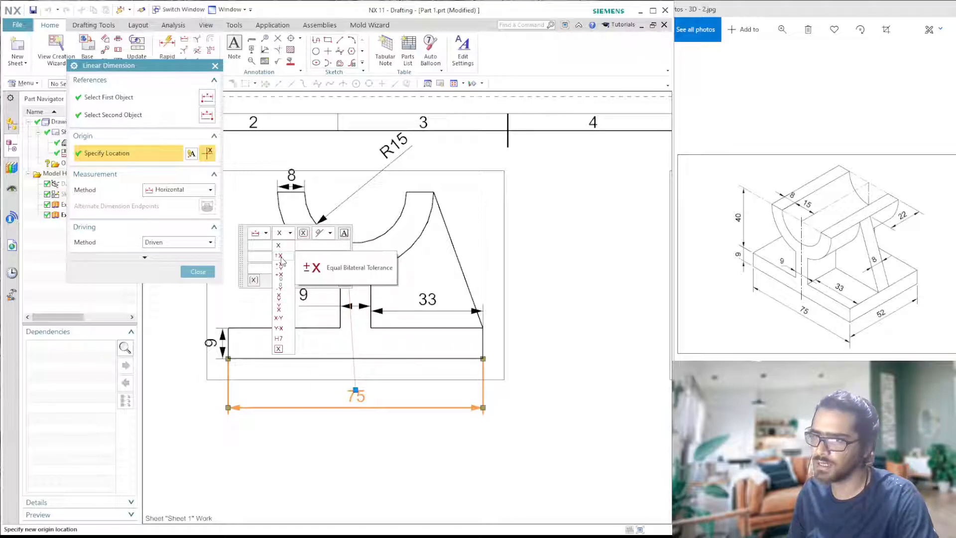
click(279, 255)
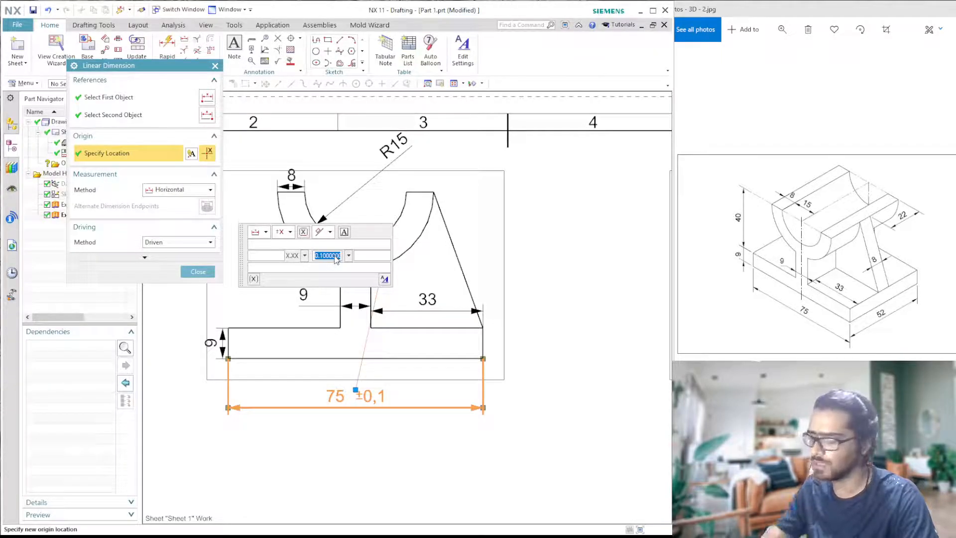
text(1)
key(Tab)
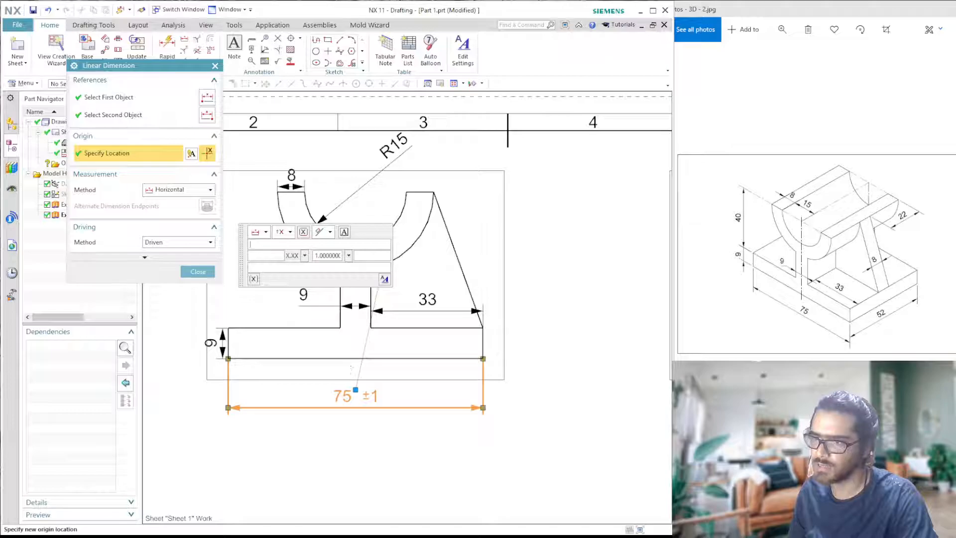
- Add appended text to the base length dimension: q above, w before, e after and r below the value
text(q)
click(265, 246)
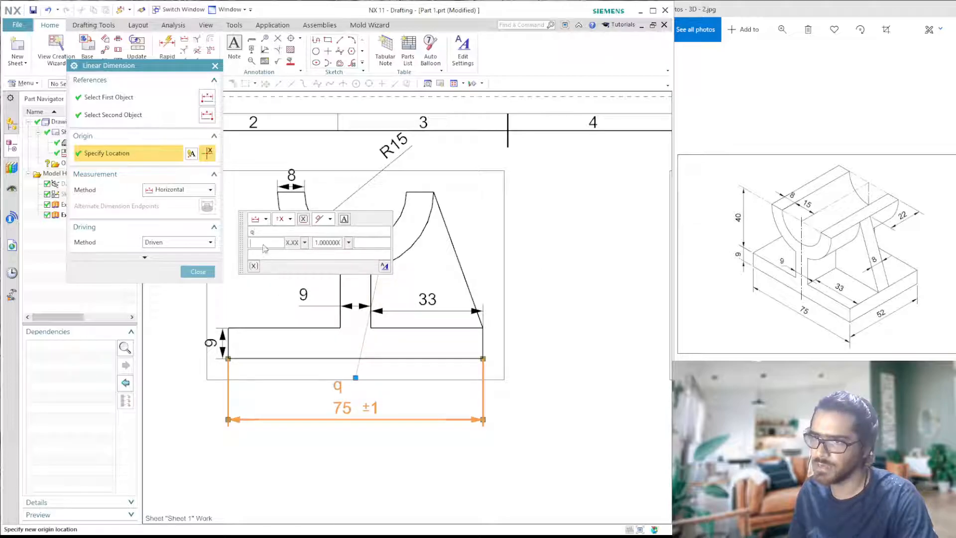
text(w)
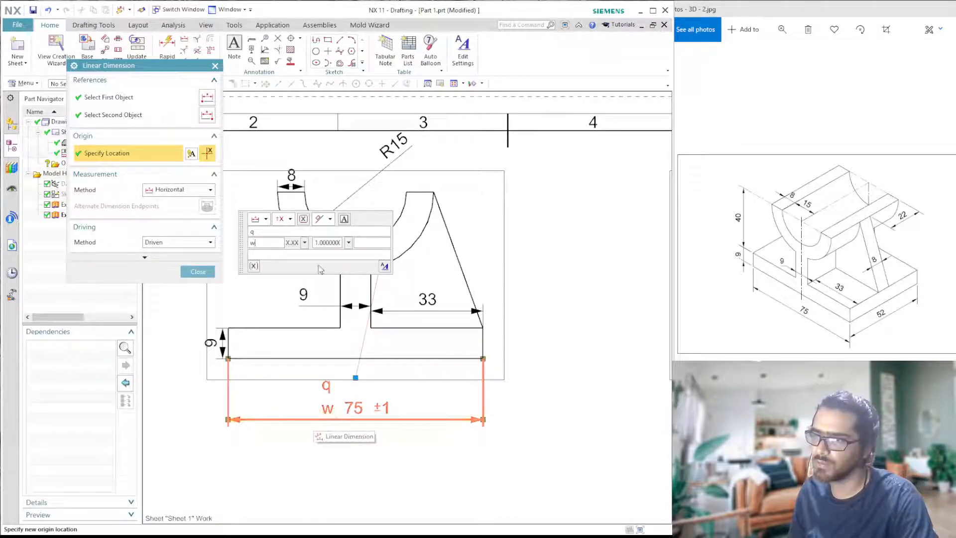
click(378, 246)
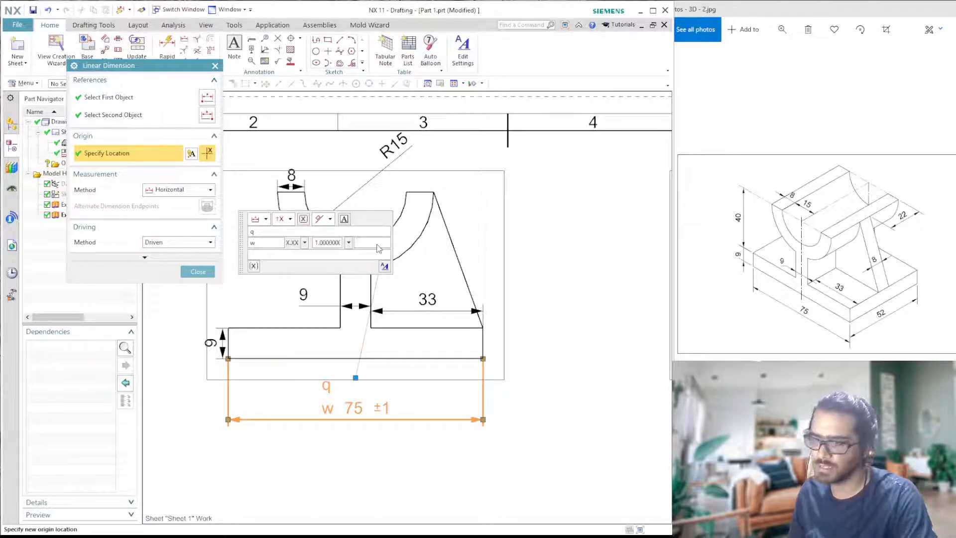
text(e)
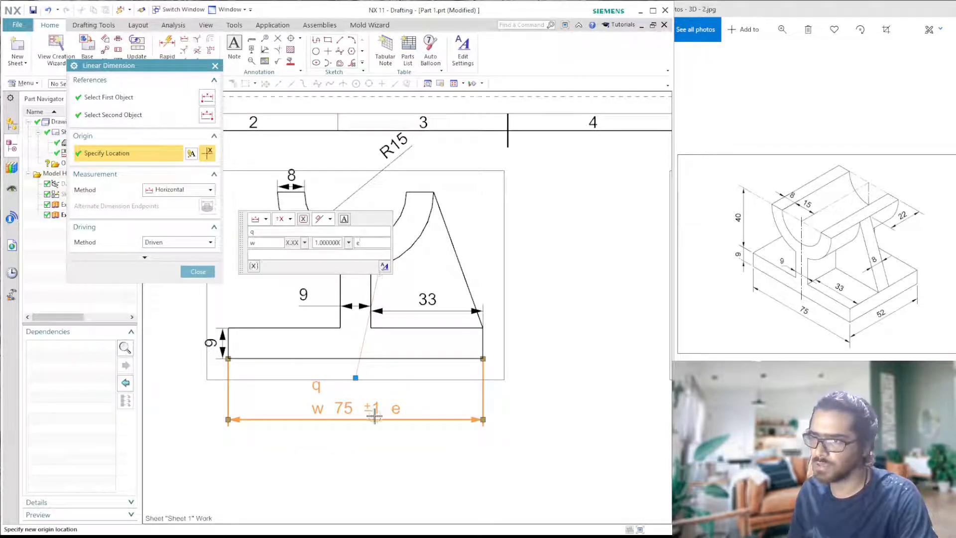
click(319, 255)
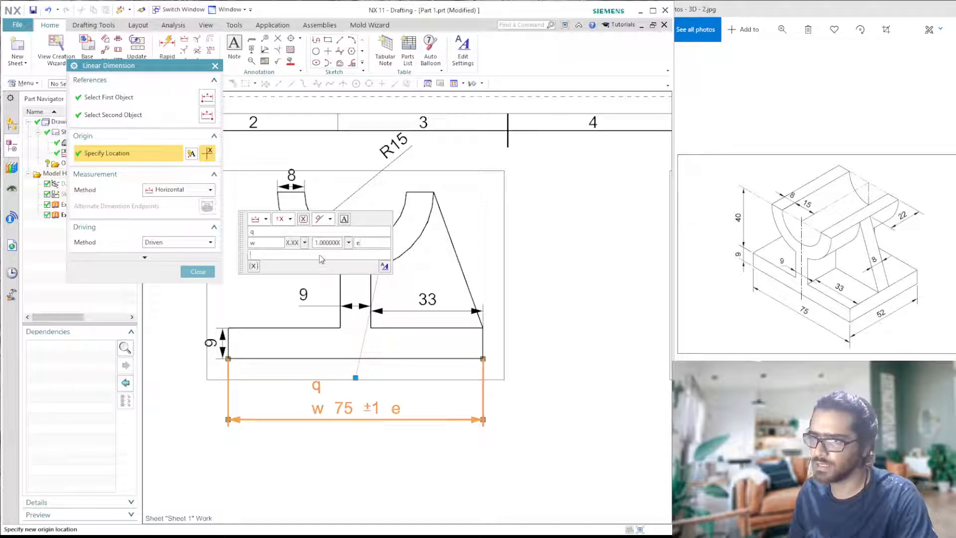
text(r)
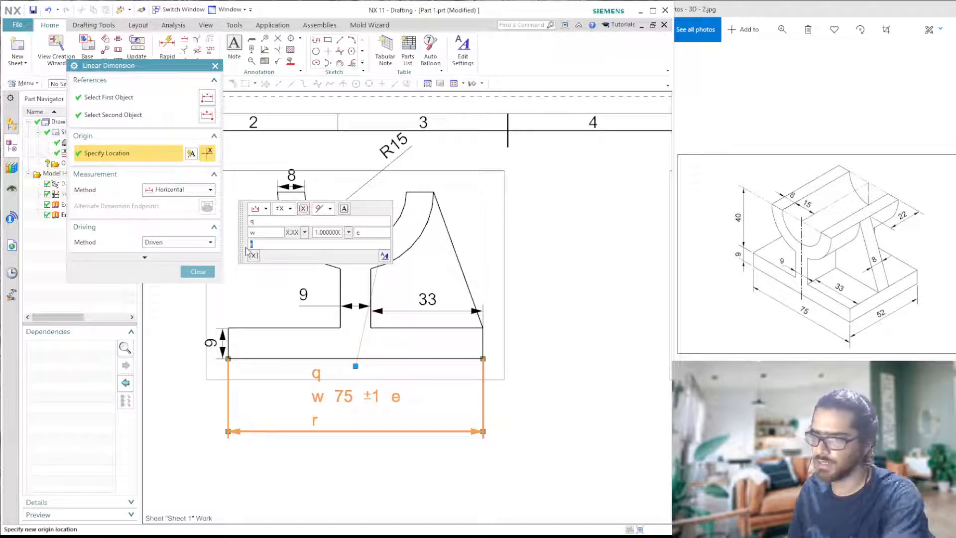
- Clear the text appended above, before, after and below the base length dimension
key(BackSpace)
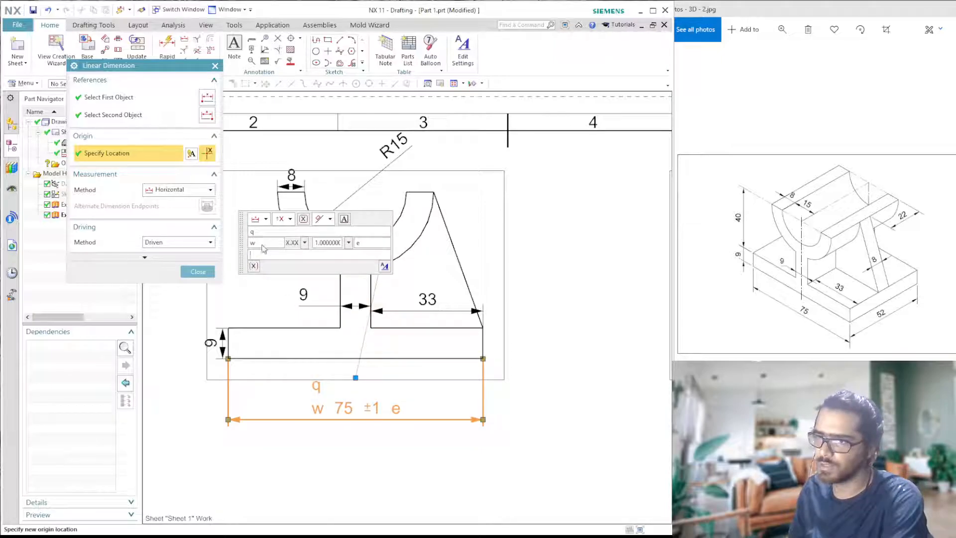
key(BackSpace)
key(BackSpace)
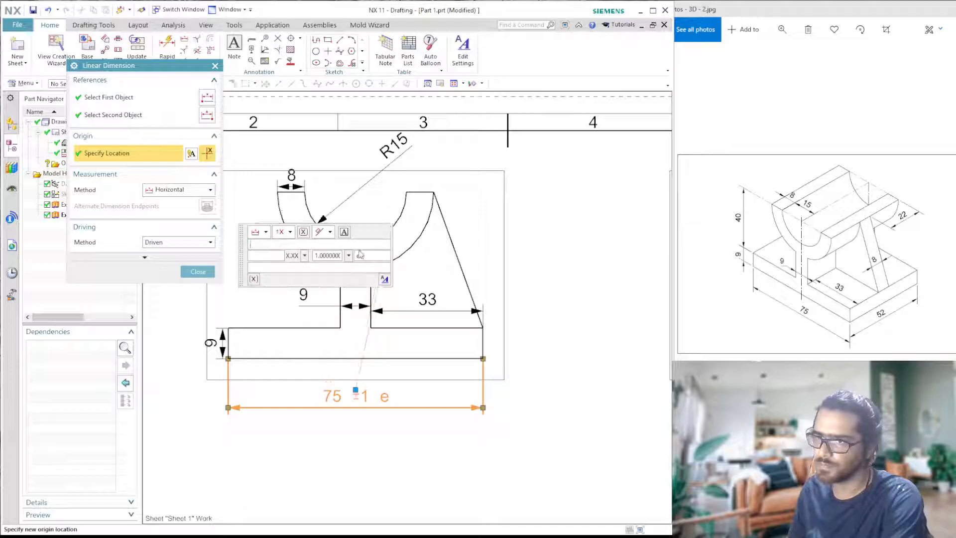
key(BackSpace)
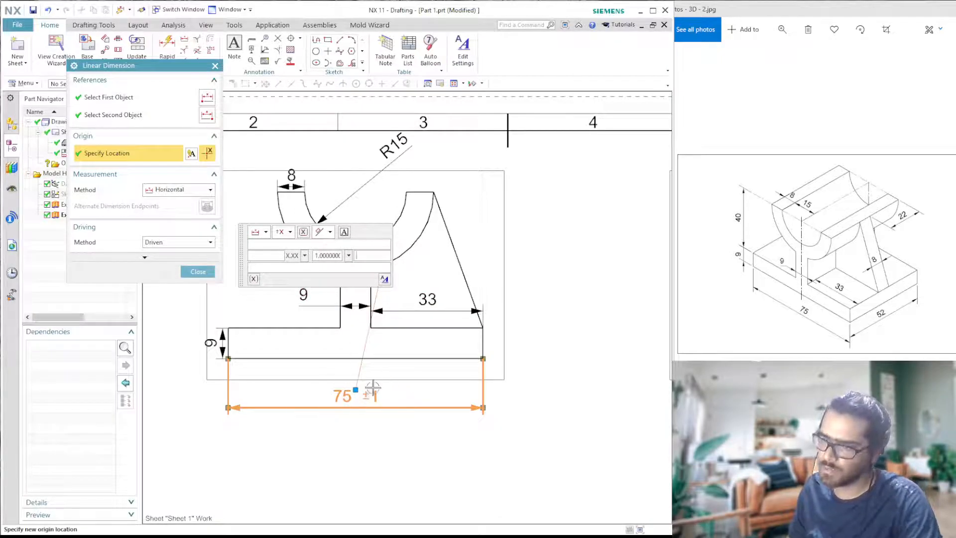
- Try the prefix "2 X" before the base length dimension's value and remove it
click(268, 257)
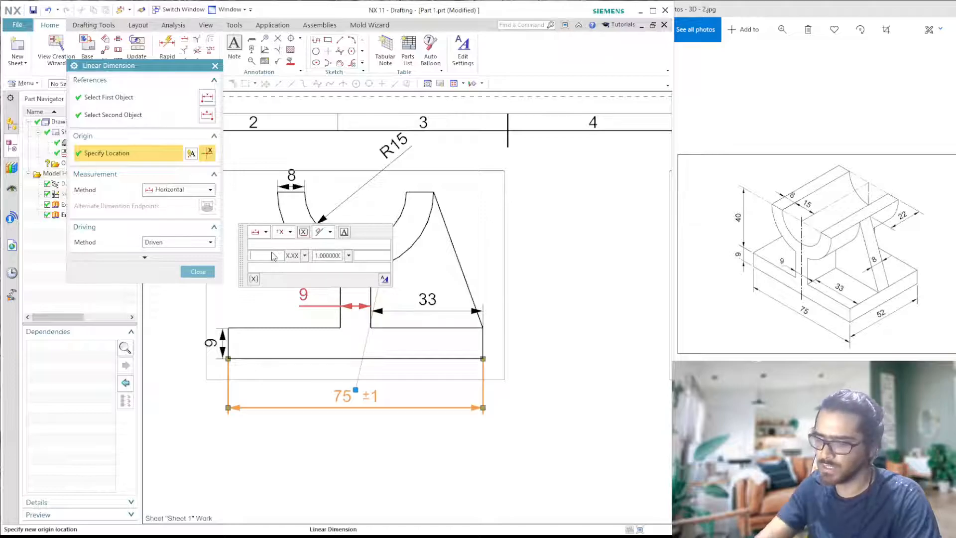
text(2)
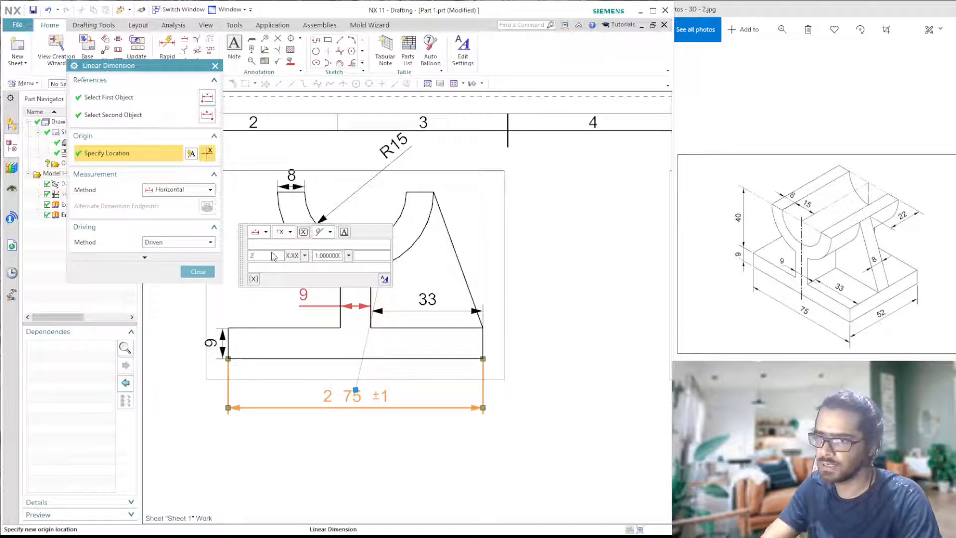
text( X)
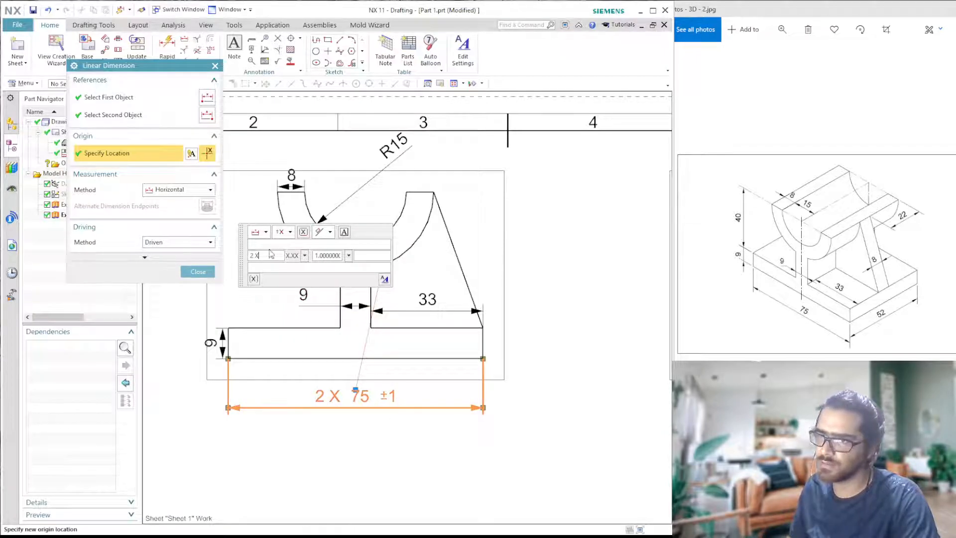
drag(267, 259, 241, 264)
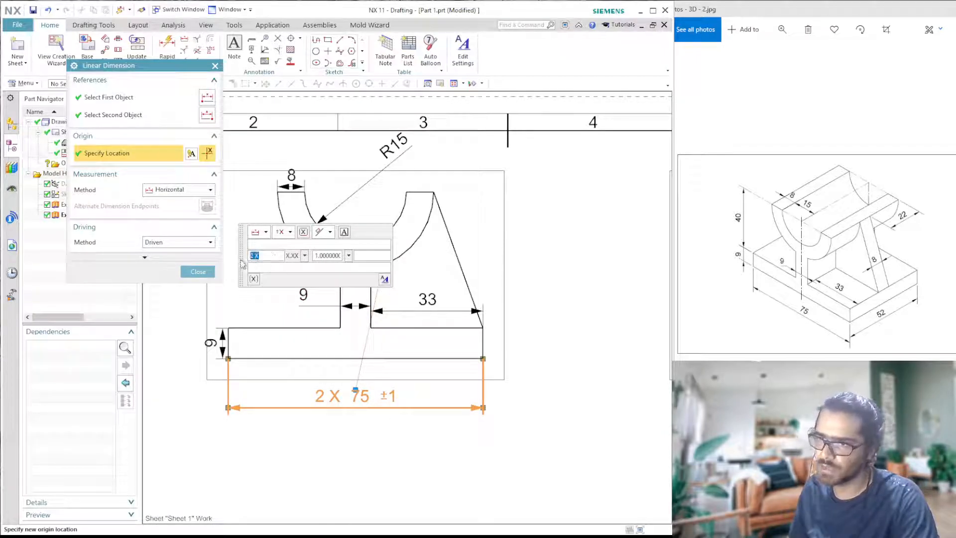
key(BackSpace)
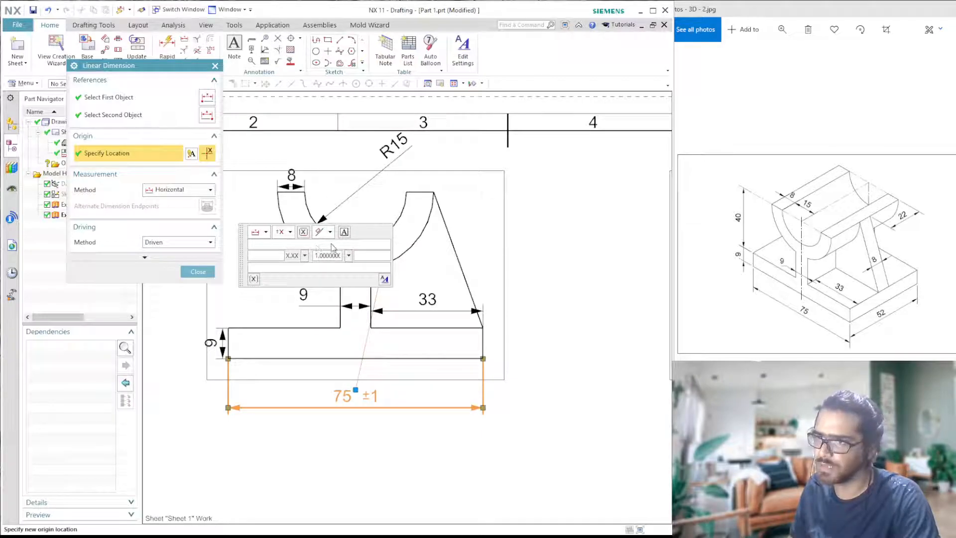
- Examine the font, height and gap settings for the base length dimension's dimension text and tolerance text
click(385, 280)
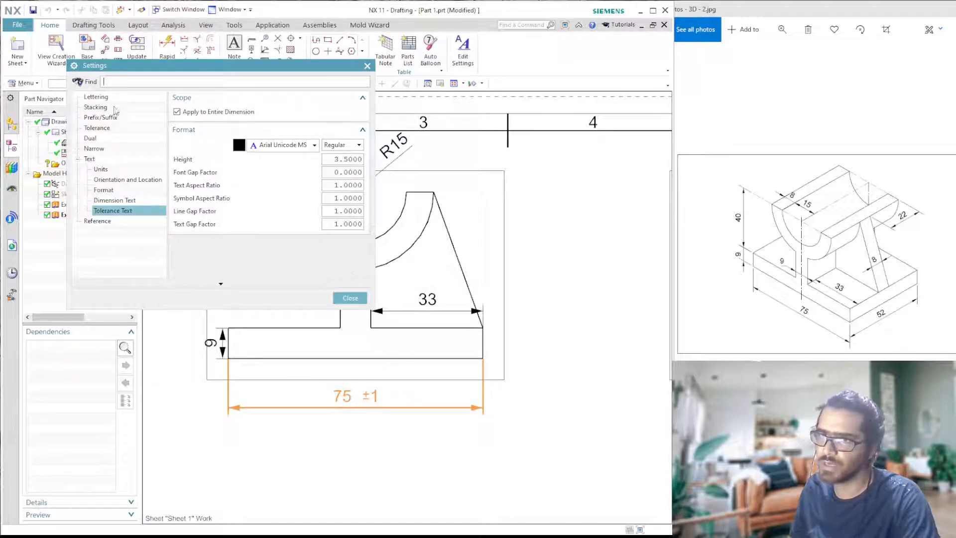
drag(198, 62, 527, 63)
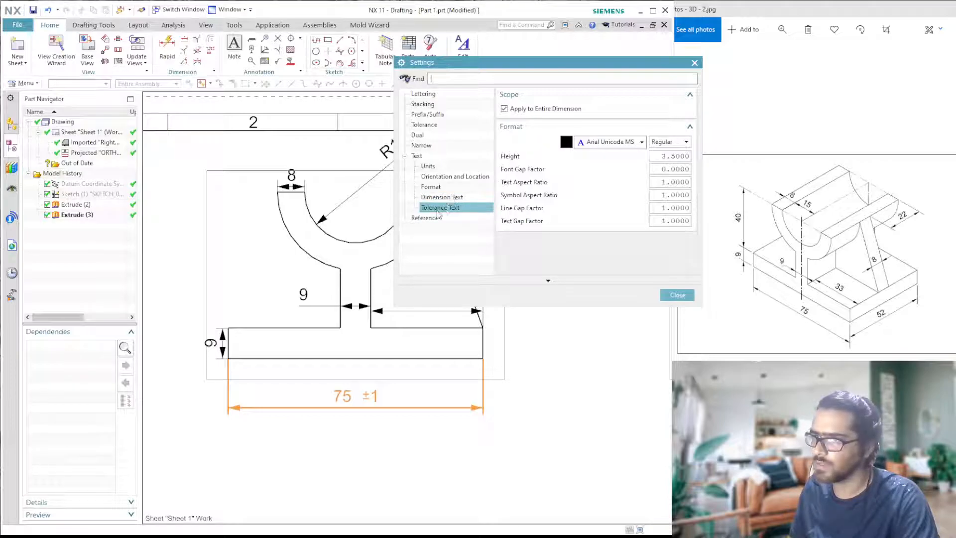
click(435, 197)
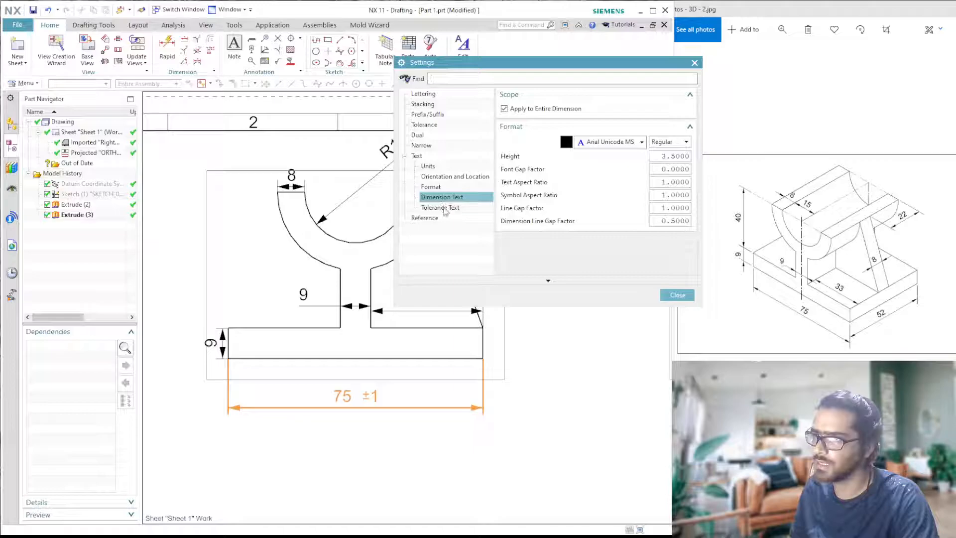
click(445, 208)
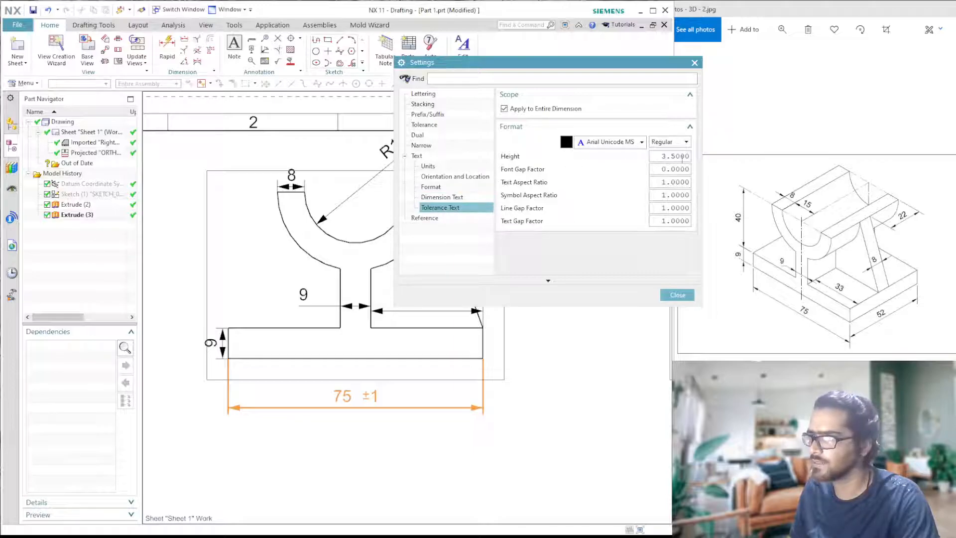
double_click(661, 158)
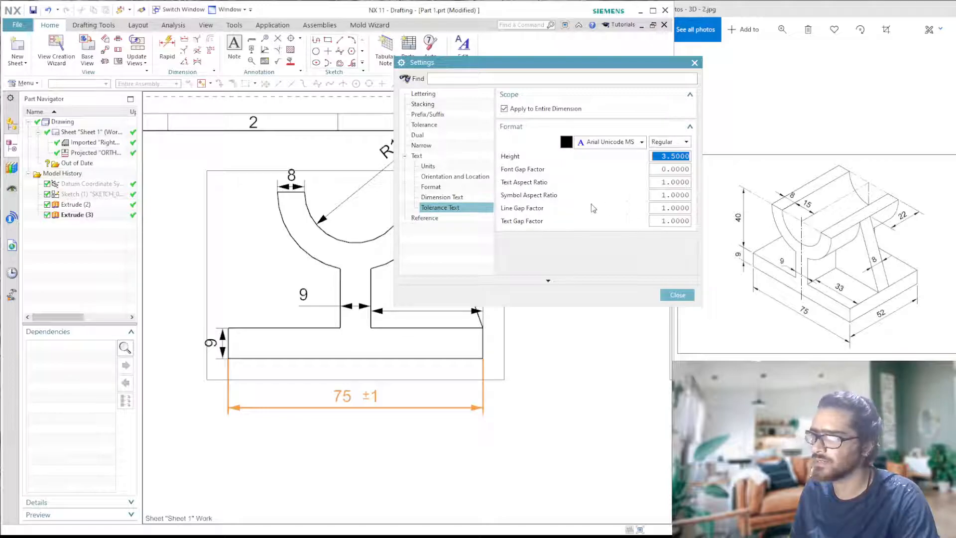
click(449, 198)
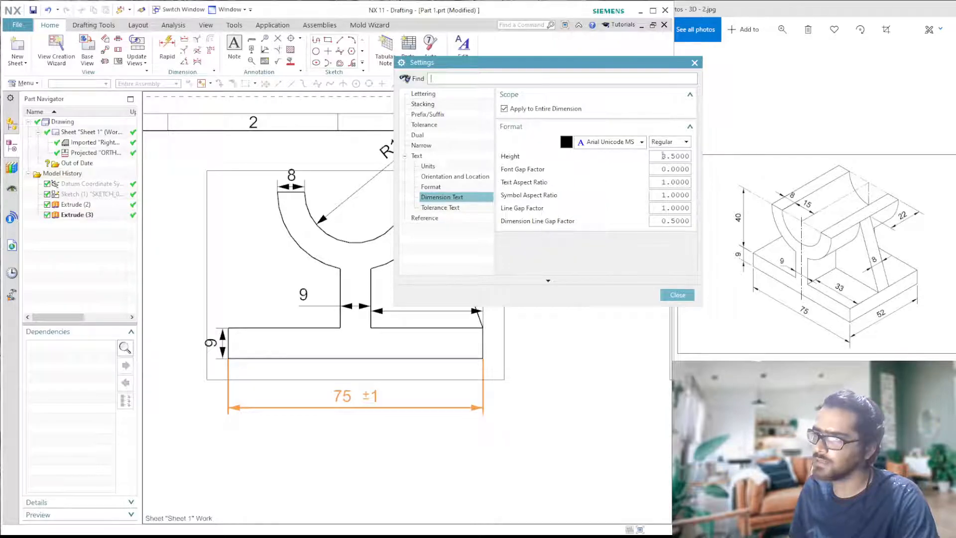
drag(664, 157, 676, 215)
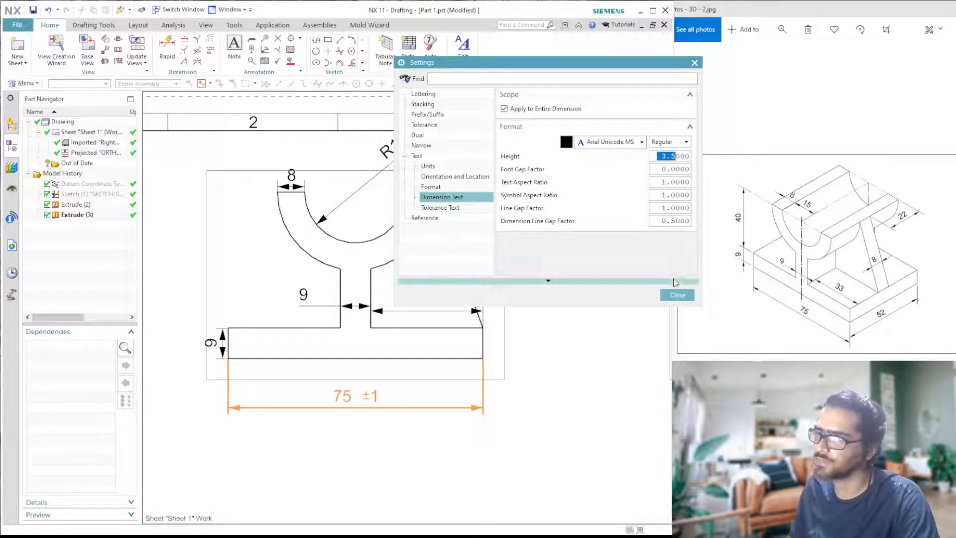
click(666, 297)
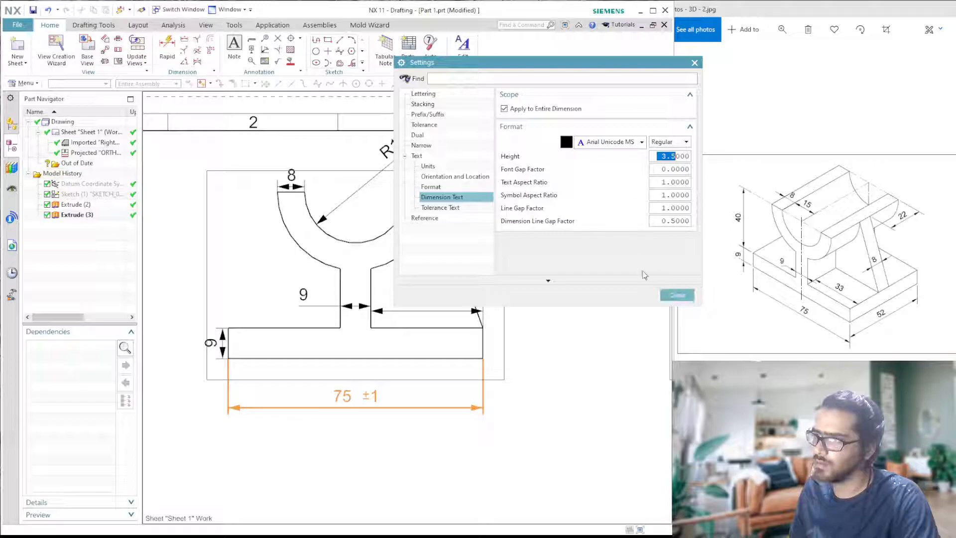
click(677, 295)
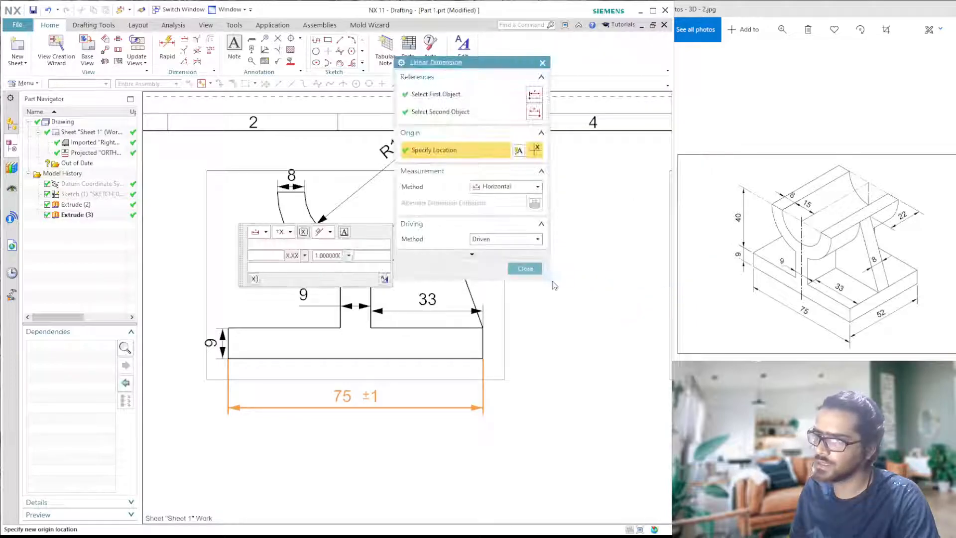
click(542, 64)
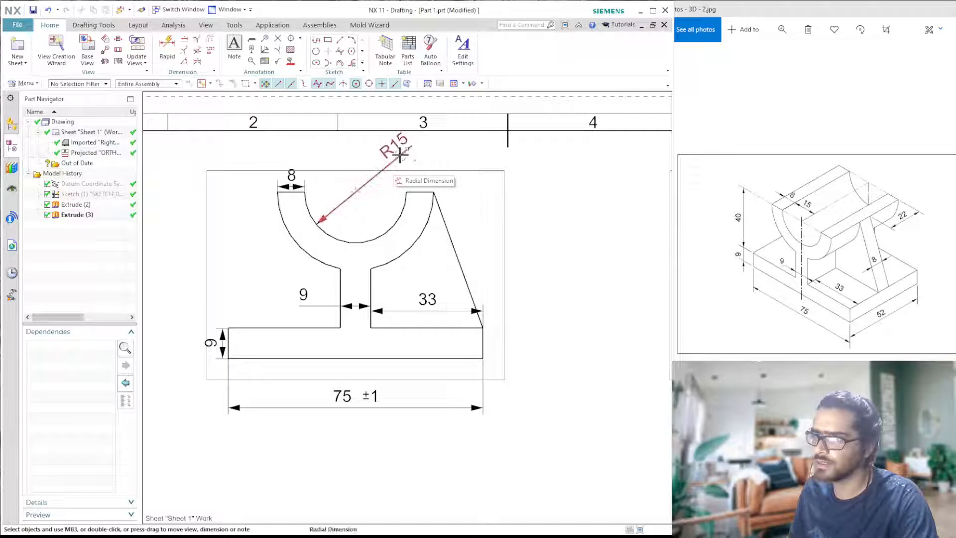
- Set the text orientation of the cradle arc's radial dimension in the front view to Horizontal Text
click(399, 155)
double_click(398, 155)
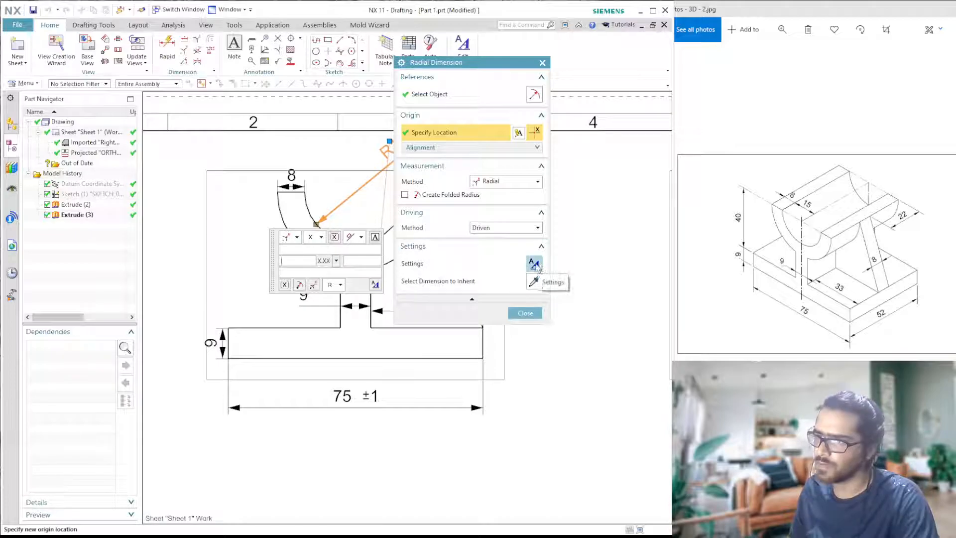
click(534, 265)
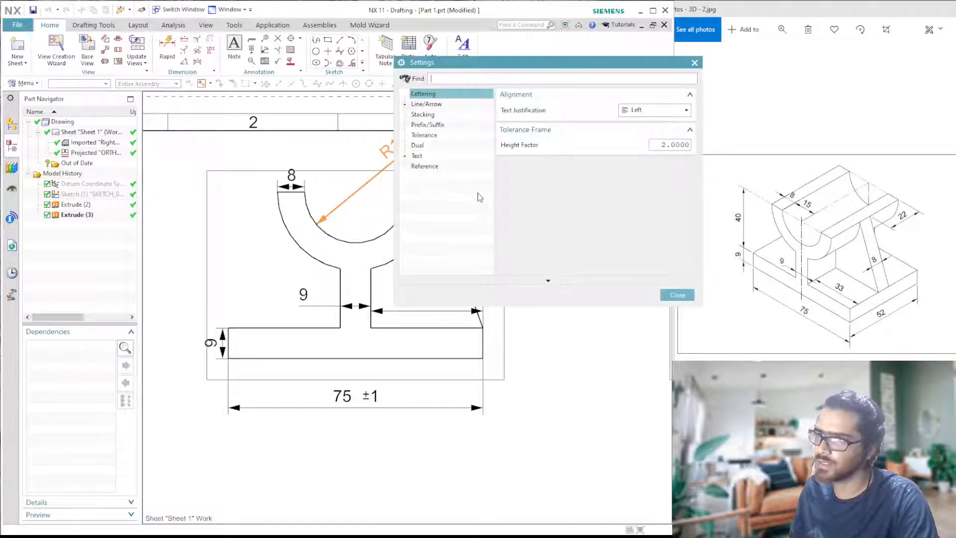
click(406, 156)
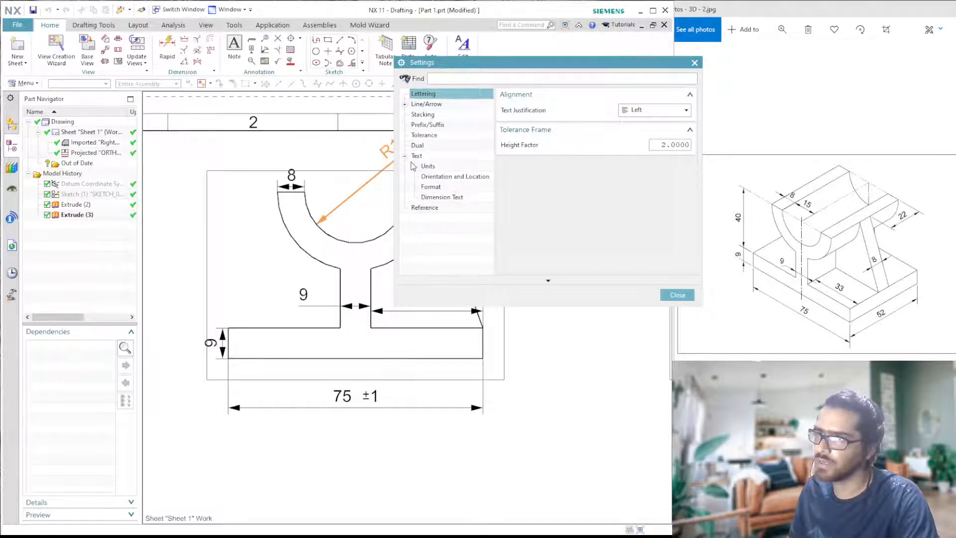
click(443, 178)
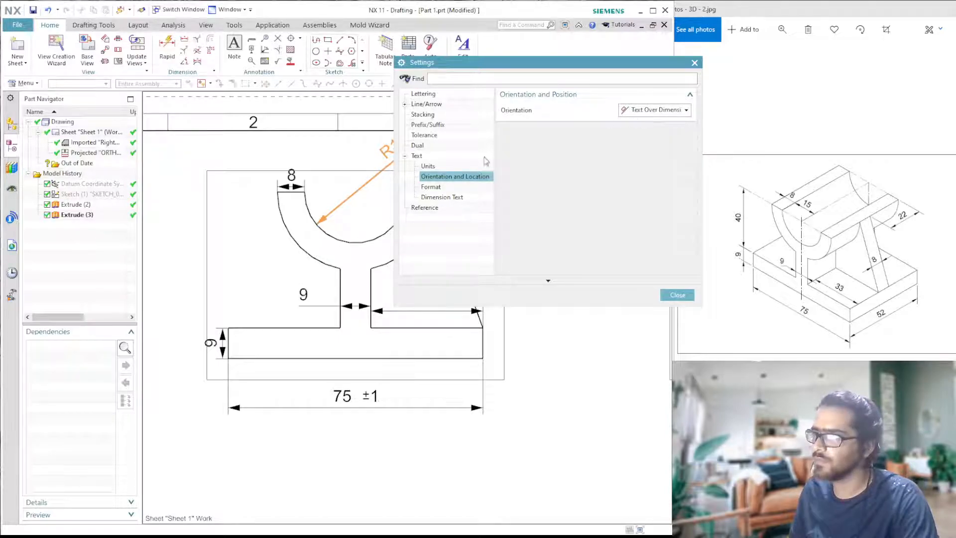
click(657, 114)
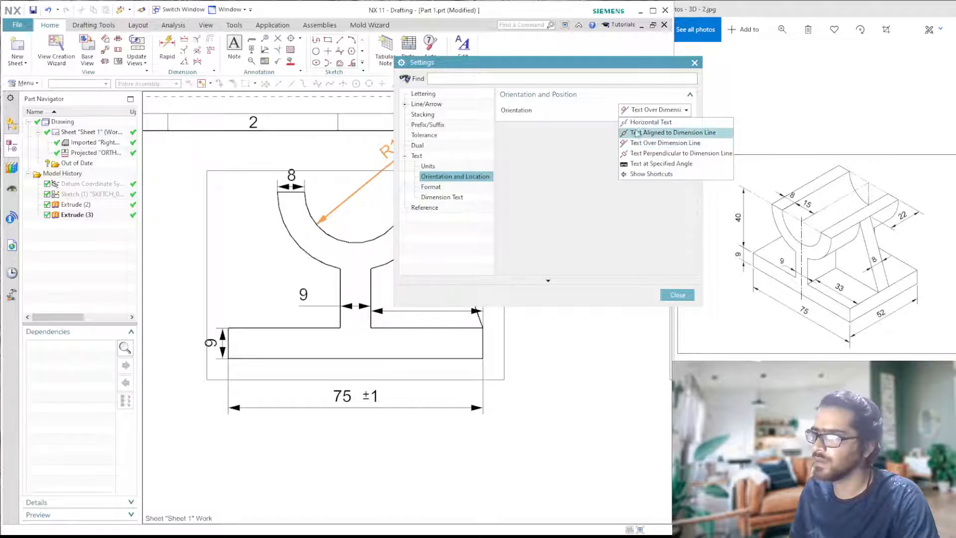
click(661, 125)
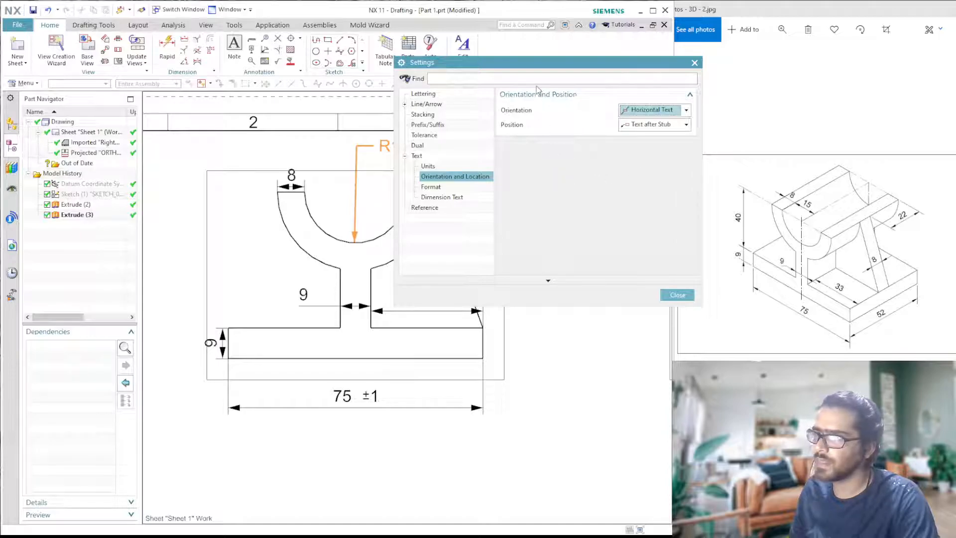
- Set the radial dimension's text position to Text above Stub and move the dimension up and right of the cradle arc
drag(531, 65, 663, 90)
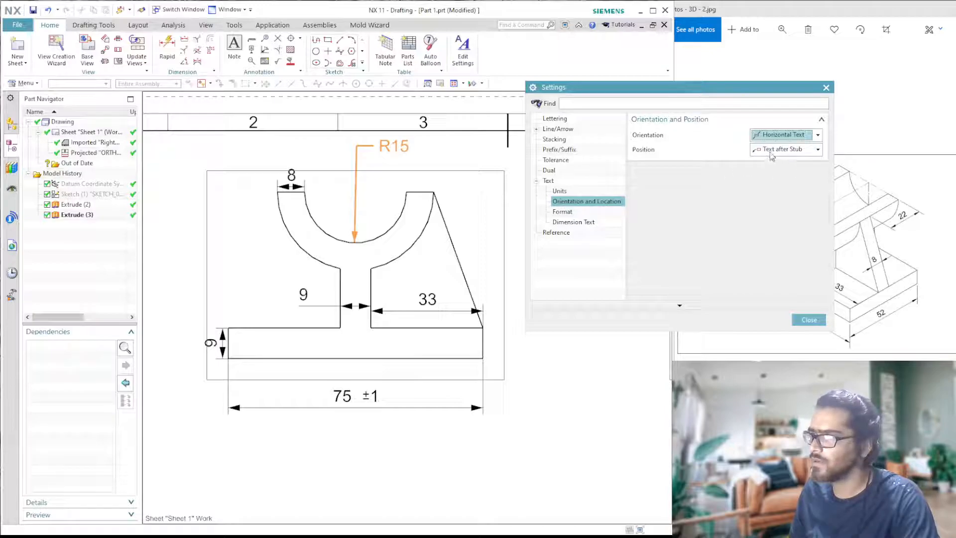
click(819, 150)
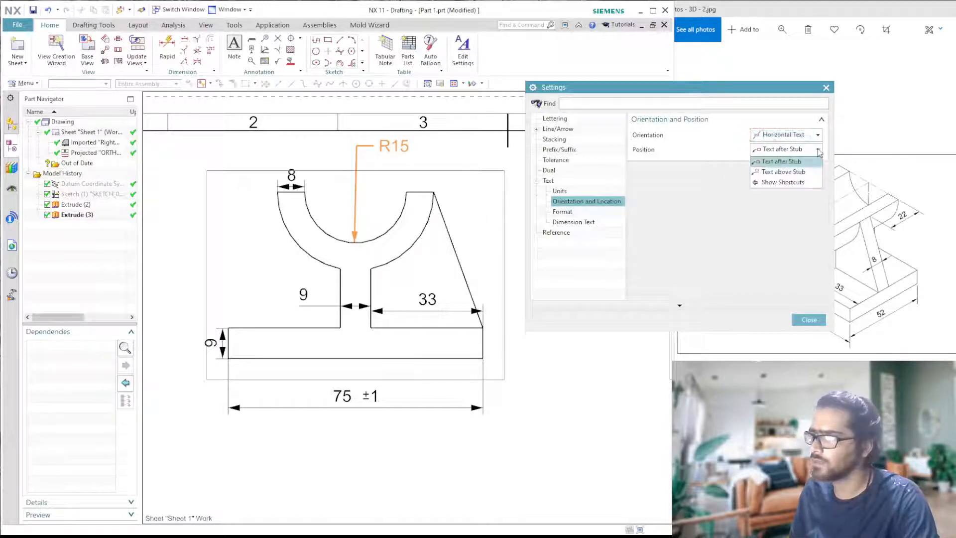
click(800, 173)
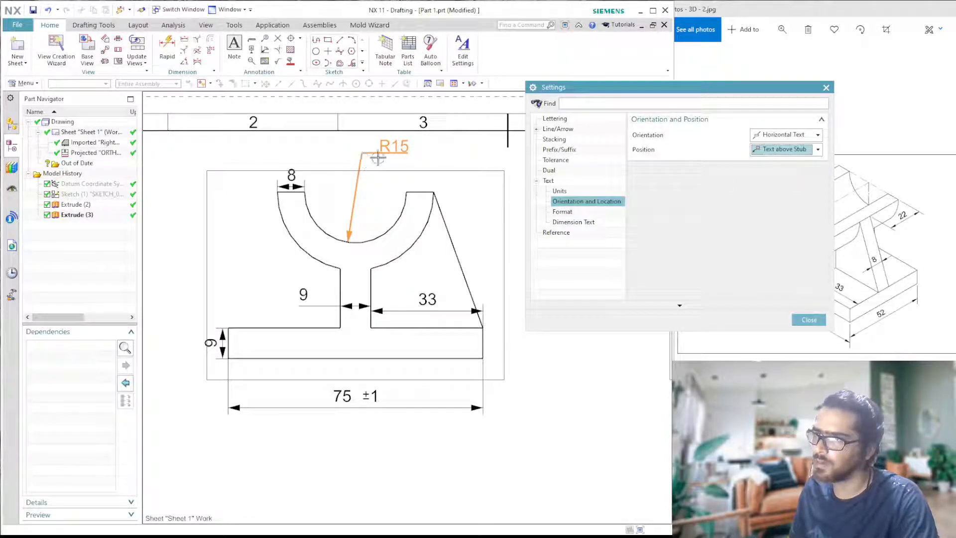
click(808, 320)
click(671, 339)
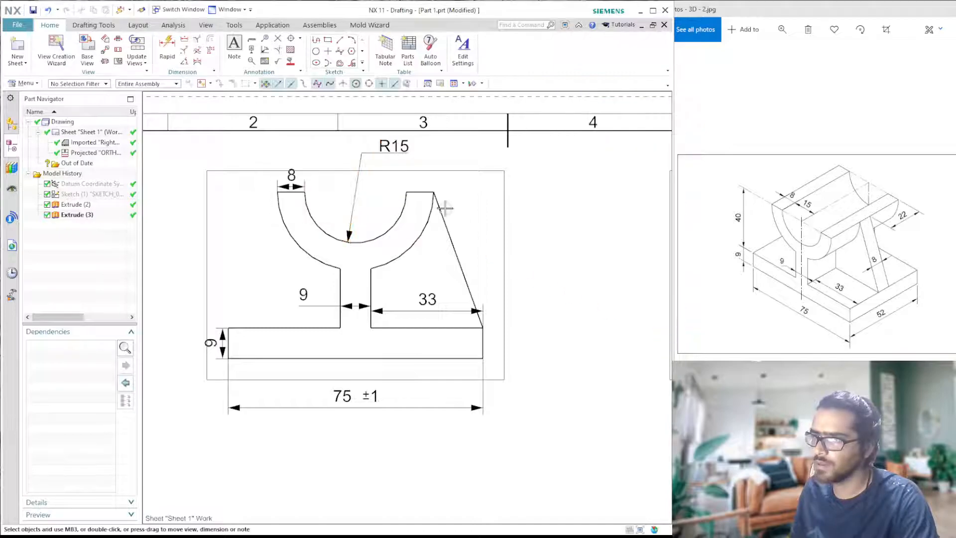
drag(394, 146, 412, 153)
- Review the dimensions on the front view and the projected side view across the sheet
scroll(473, 293, down, 3)
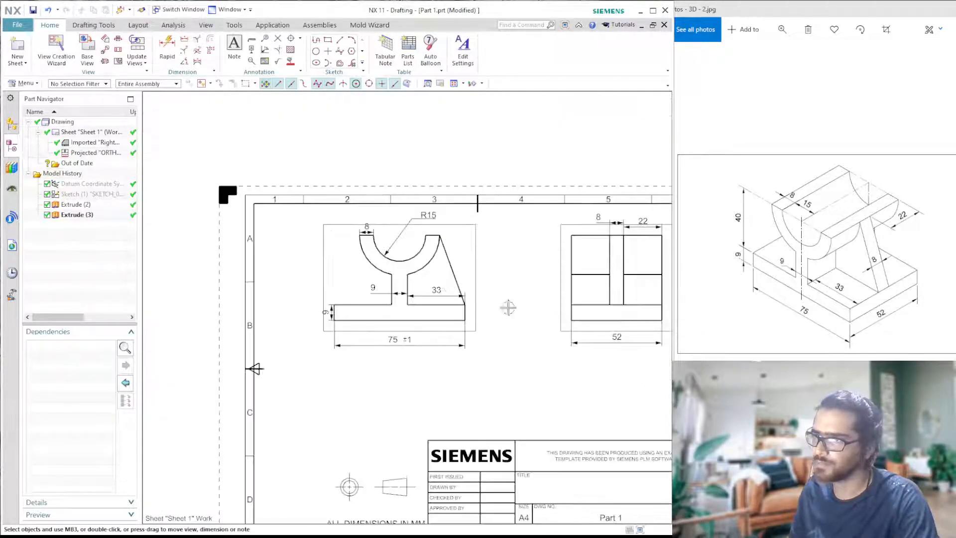
scroll(572, 344, up, 1)
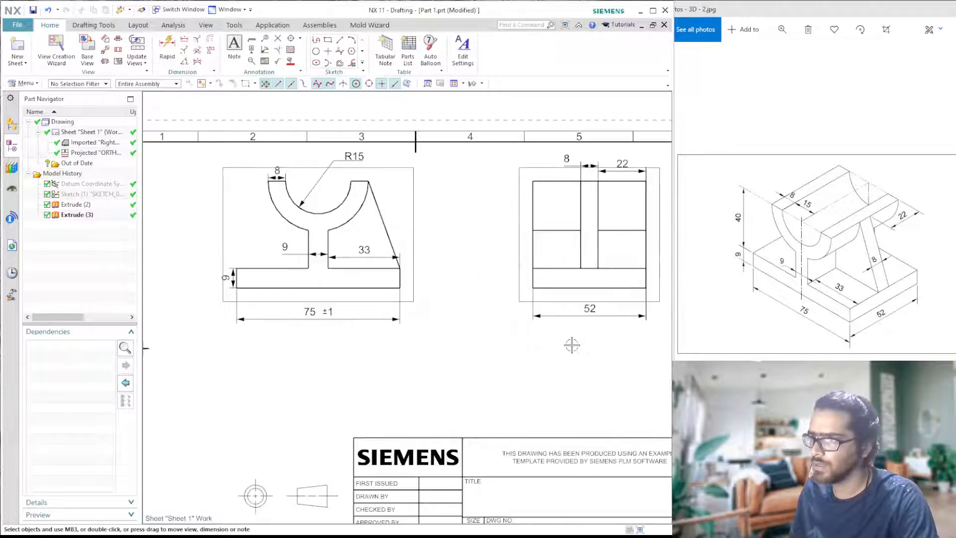
scroll(573, 343, down, 2)
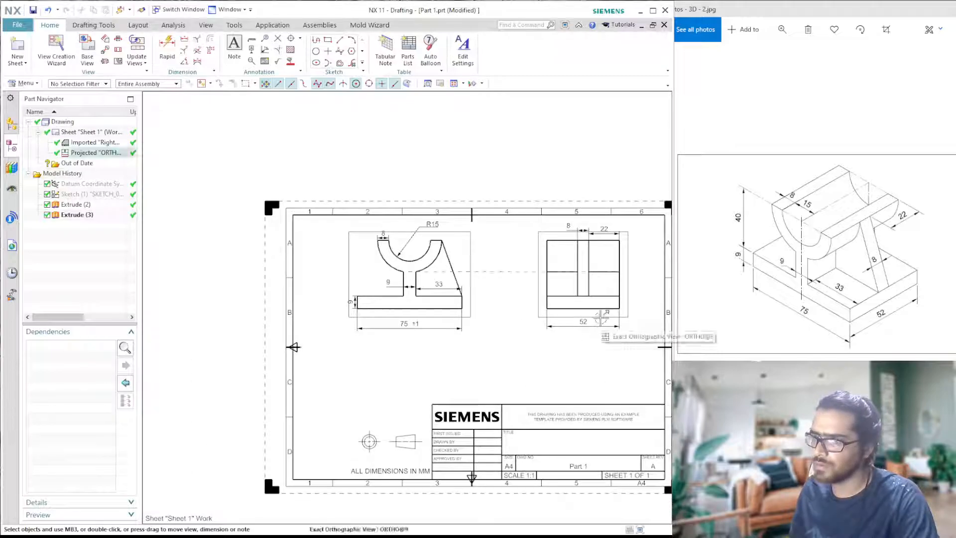
scroll(548, 279, up, 1)
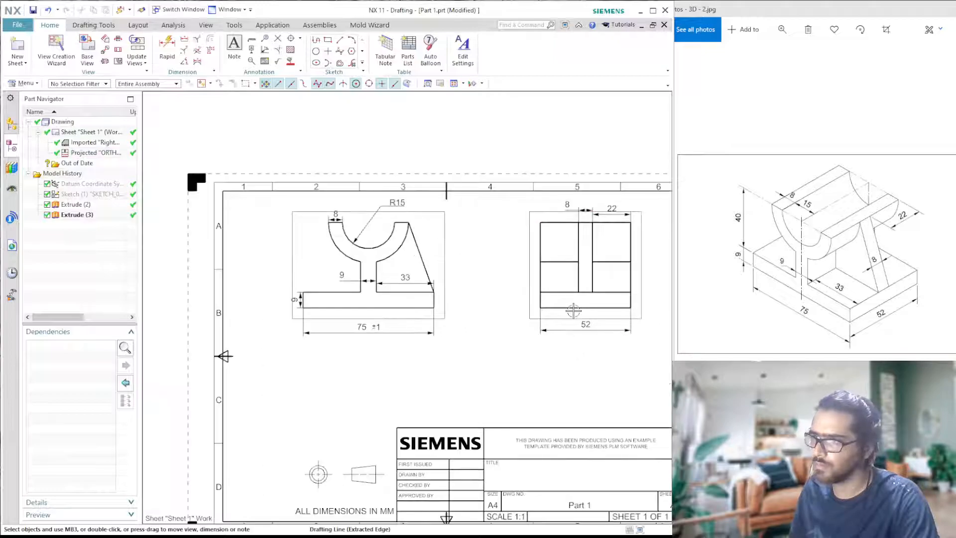
scroll(572, 239, up, 2)
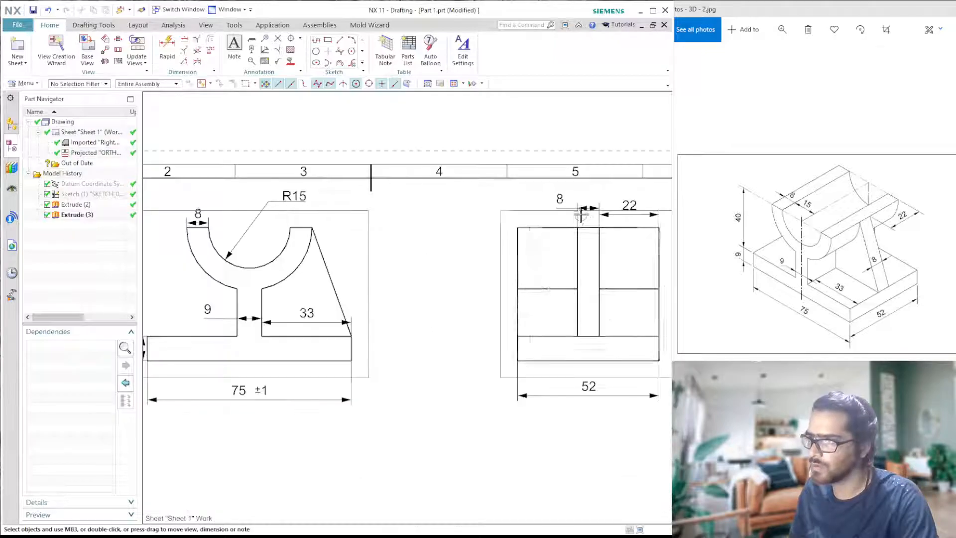
click(557, 204)
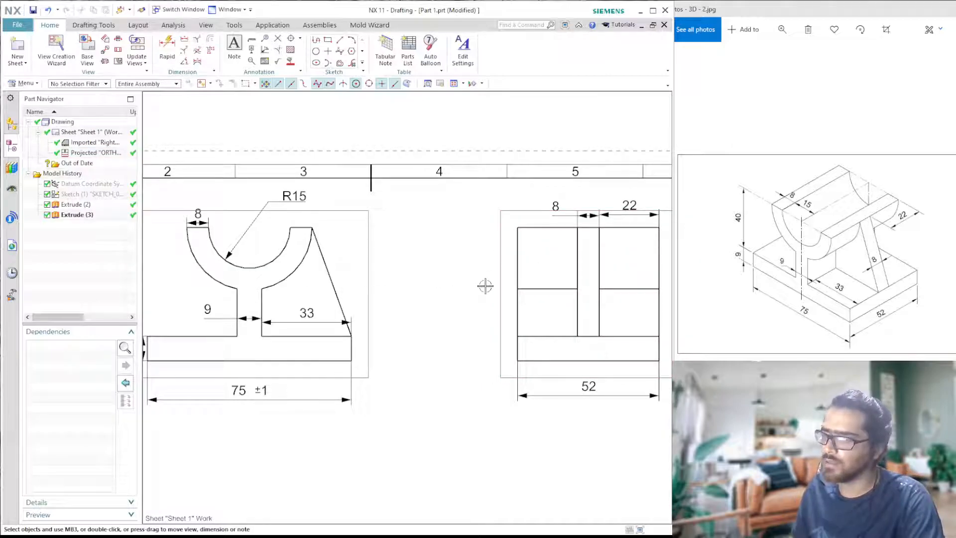
scroll(455, 286, down, 1)
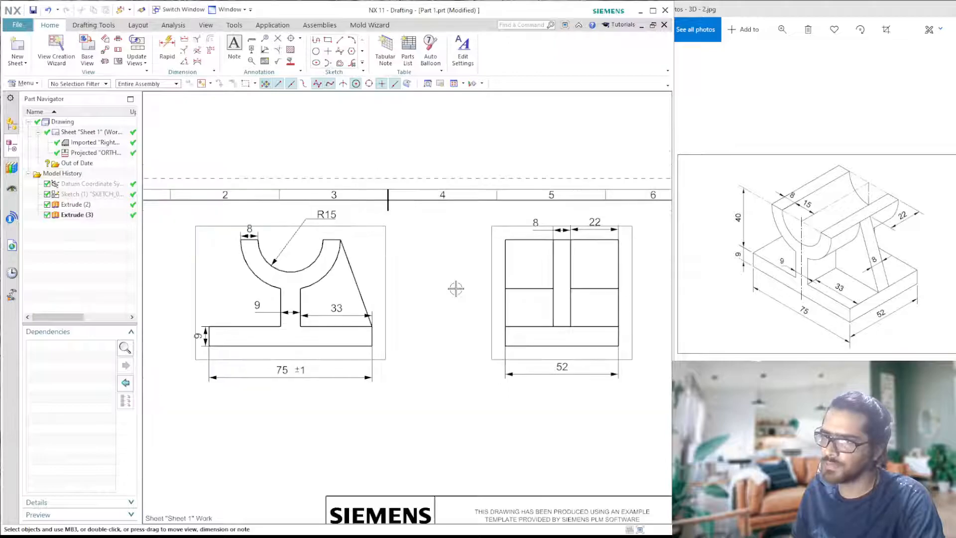